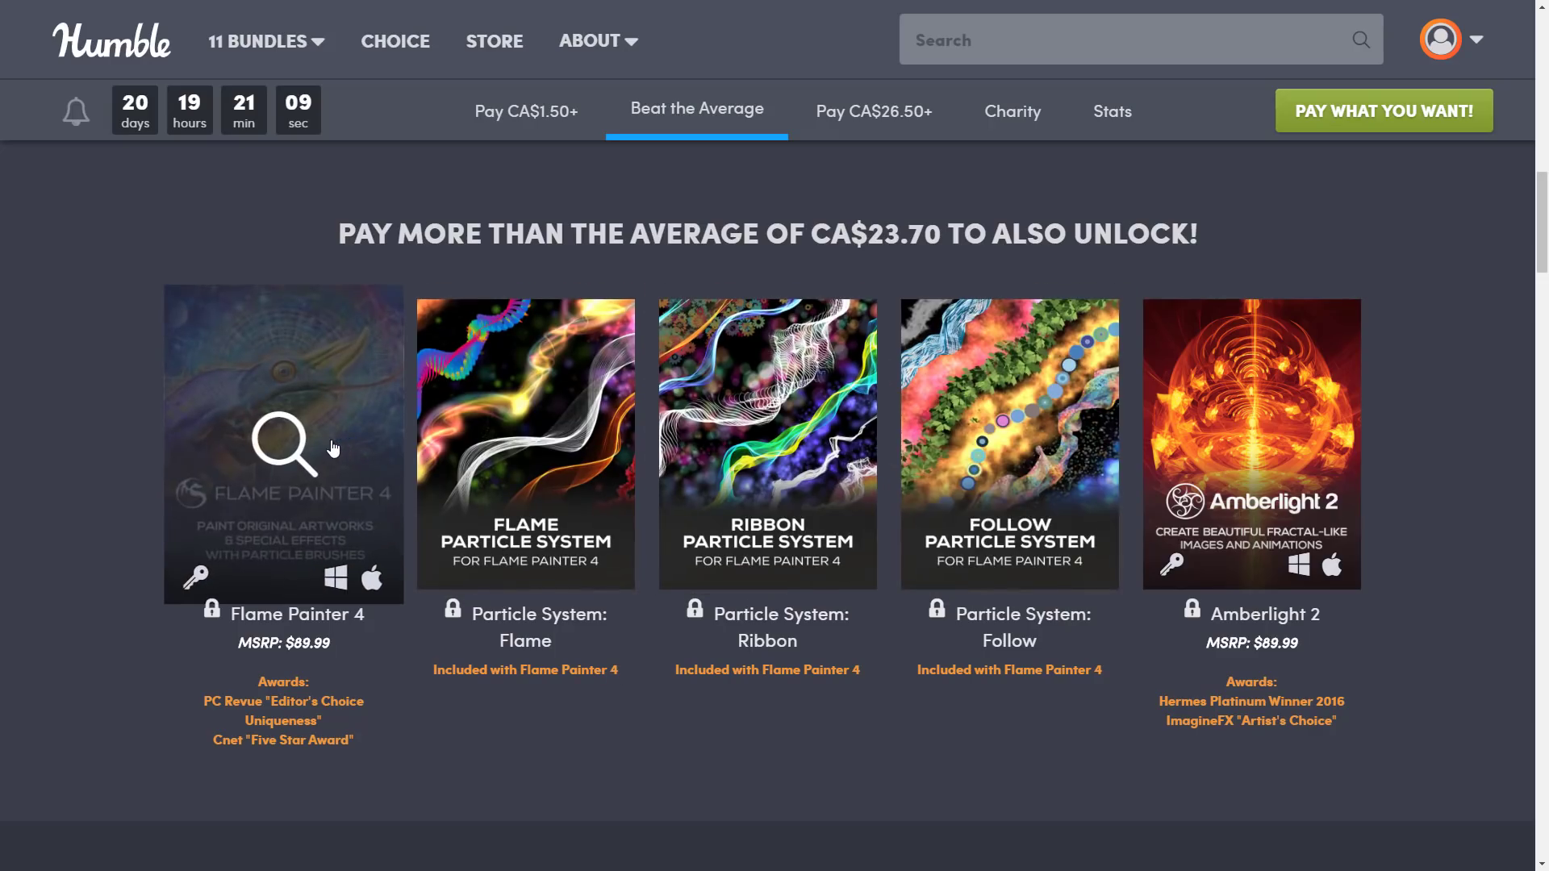
Look over the Pay CA$26.50 tier's Rebelle 3 paper sets, then bring up RebelleArtwork.reb in Rebelle 3
scroll(330, 448, "down", 5)
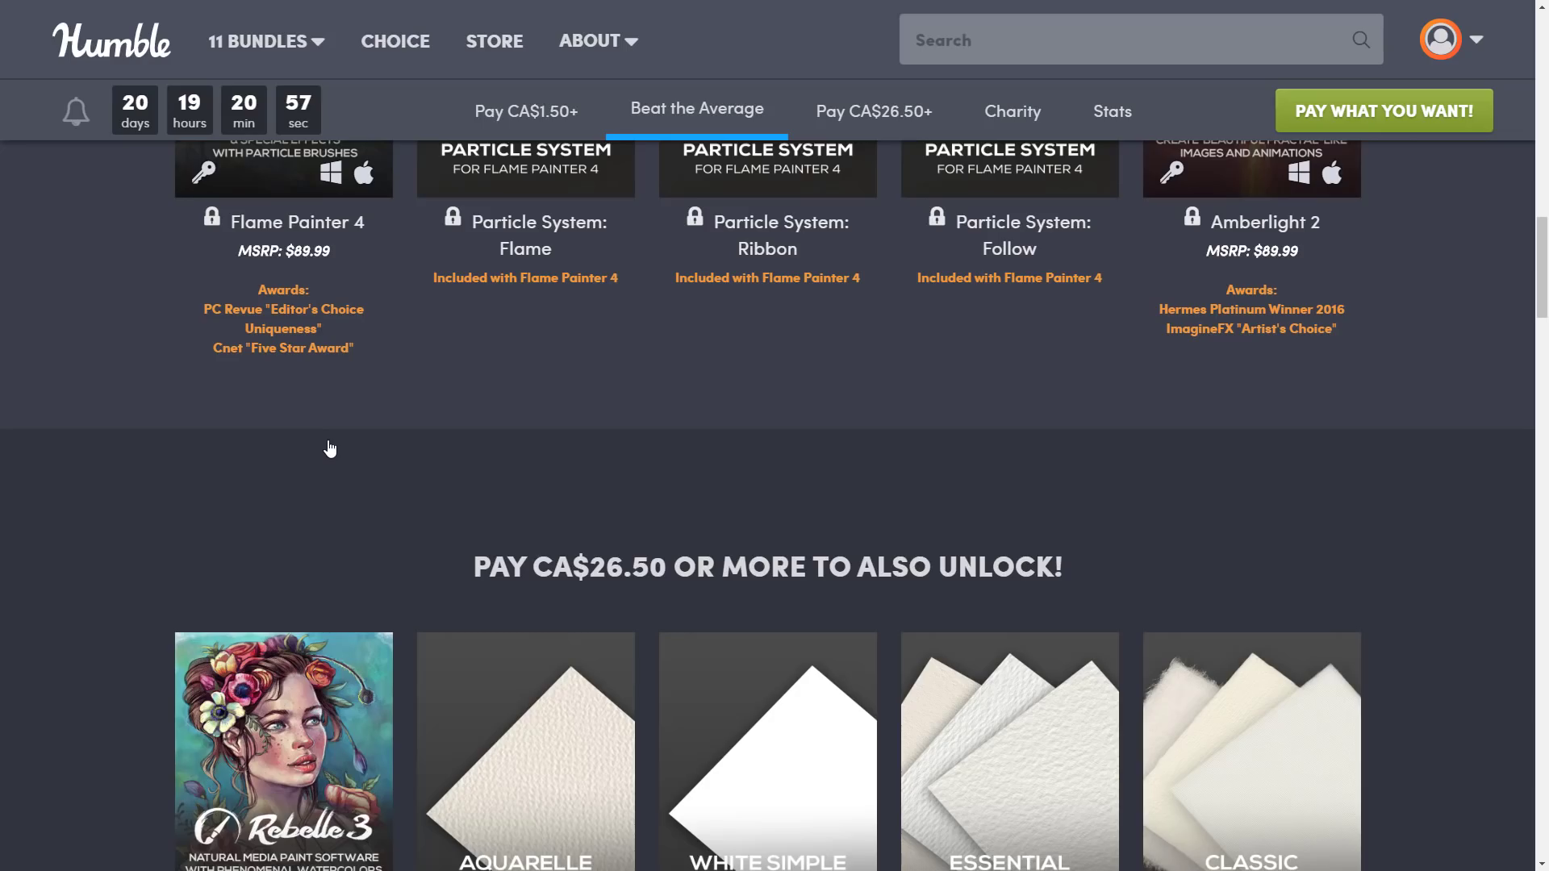
scroll(436, 469, "down", 5)
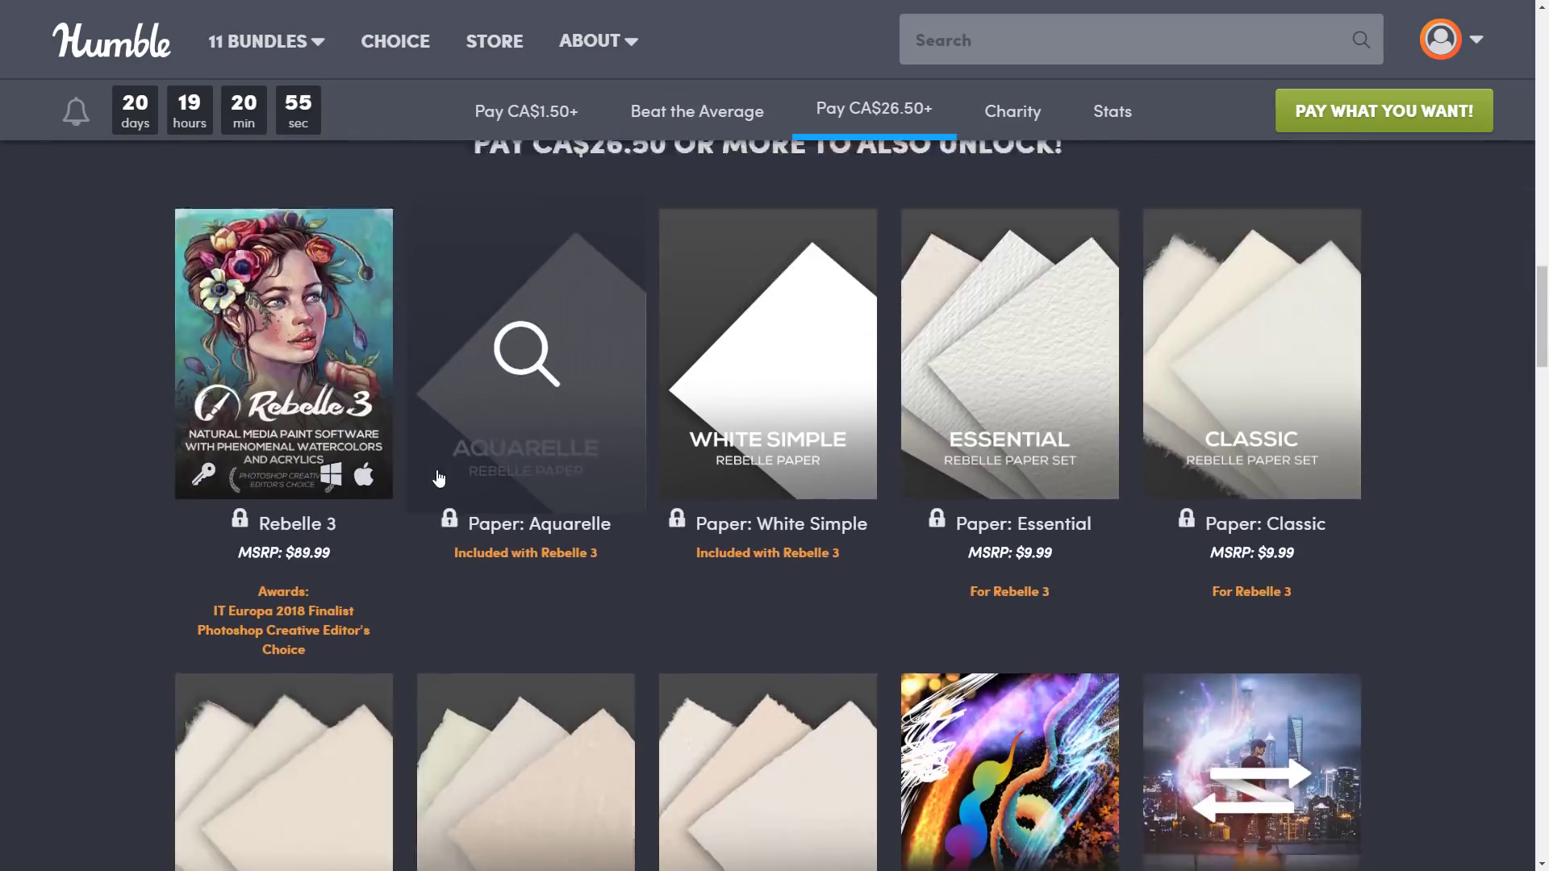
scroll(437, 472, "down", 1)
scroll(510, 543, "up", 1)
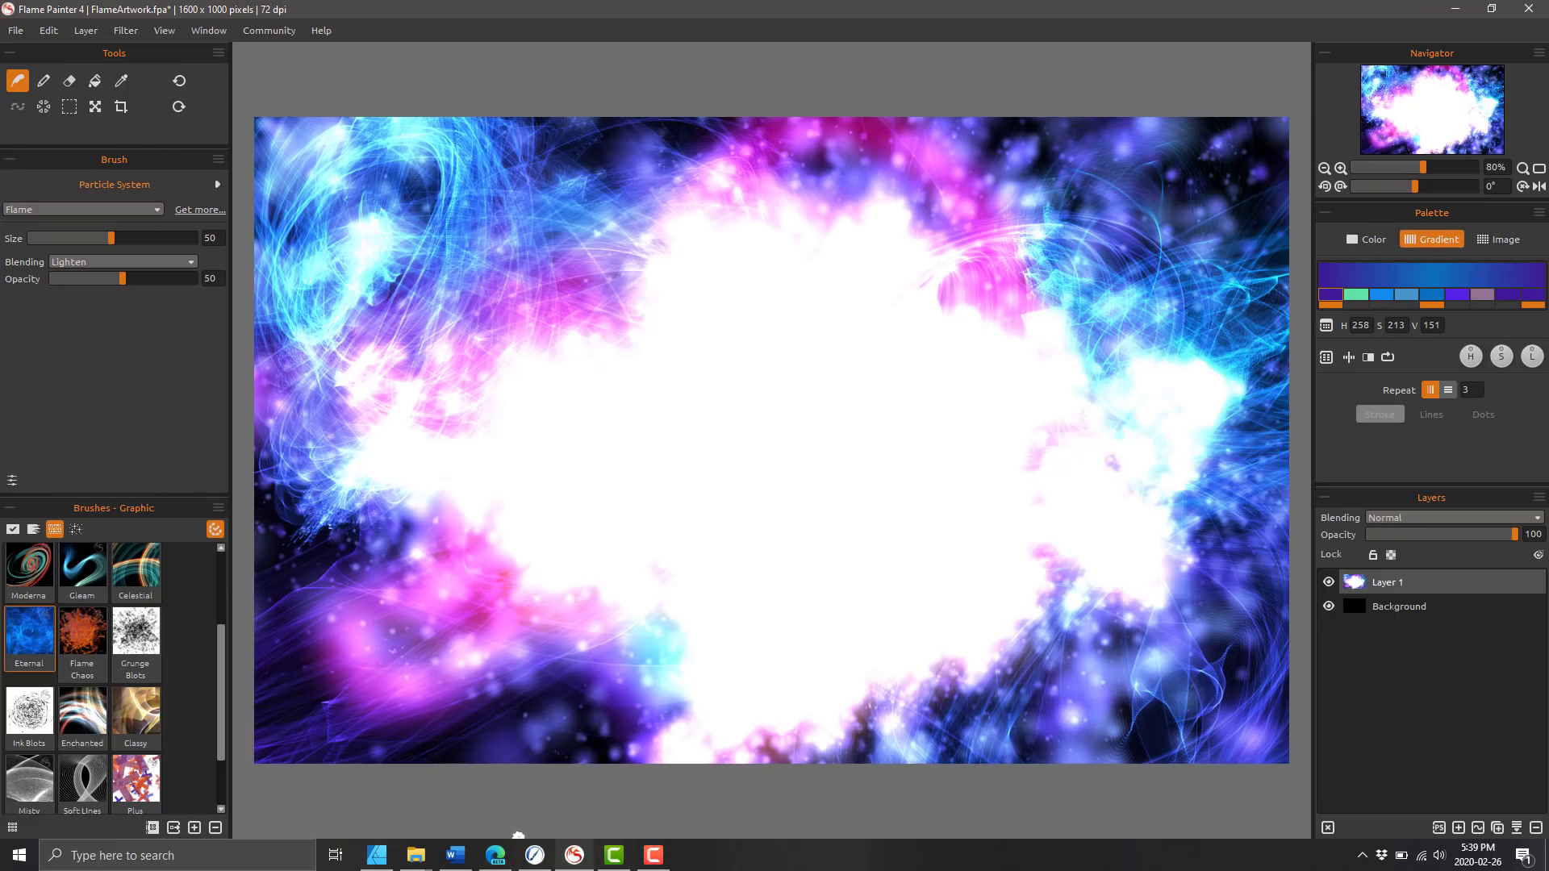
left_click(535, 854)
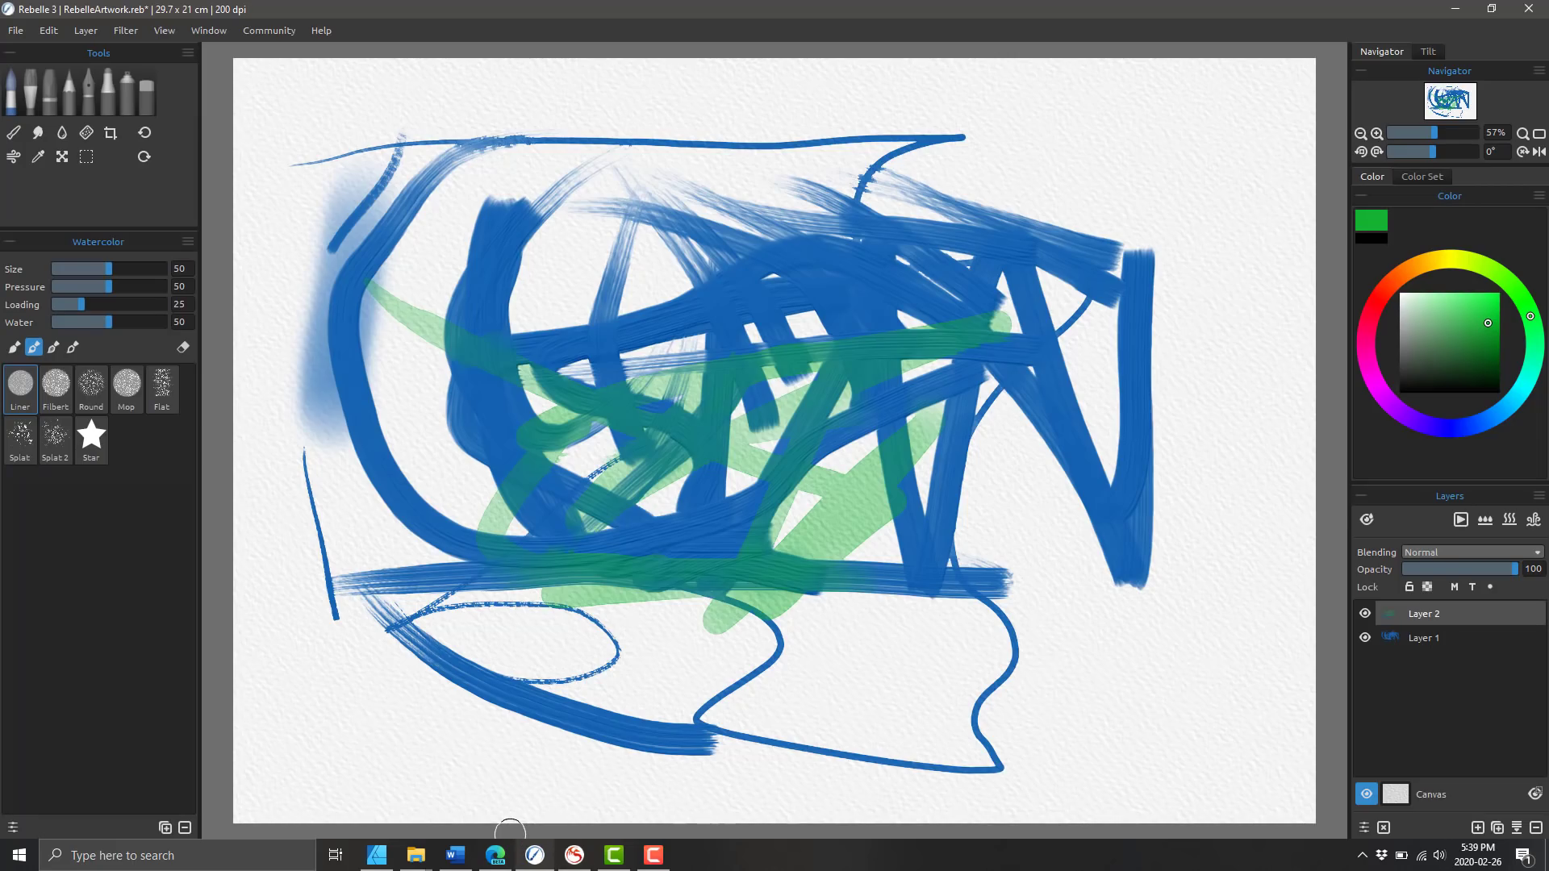
Paint long and short green watercolor strokes on Layer 2, then add green strokes with the Acrylic brush
mouse_move(775, 303)
left_mouse_down()
mouse_move(879, 476)
mouse_move(1065, 266)
mouse_move(1210, 166)
mouse_move(474, 185)
mouse_move(331, 605)
left_mouse_up()
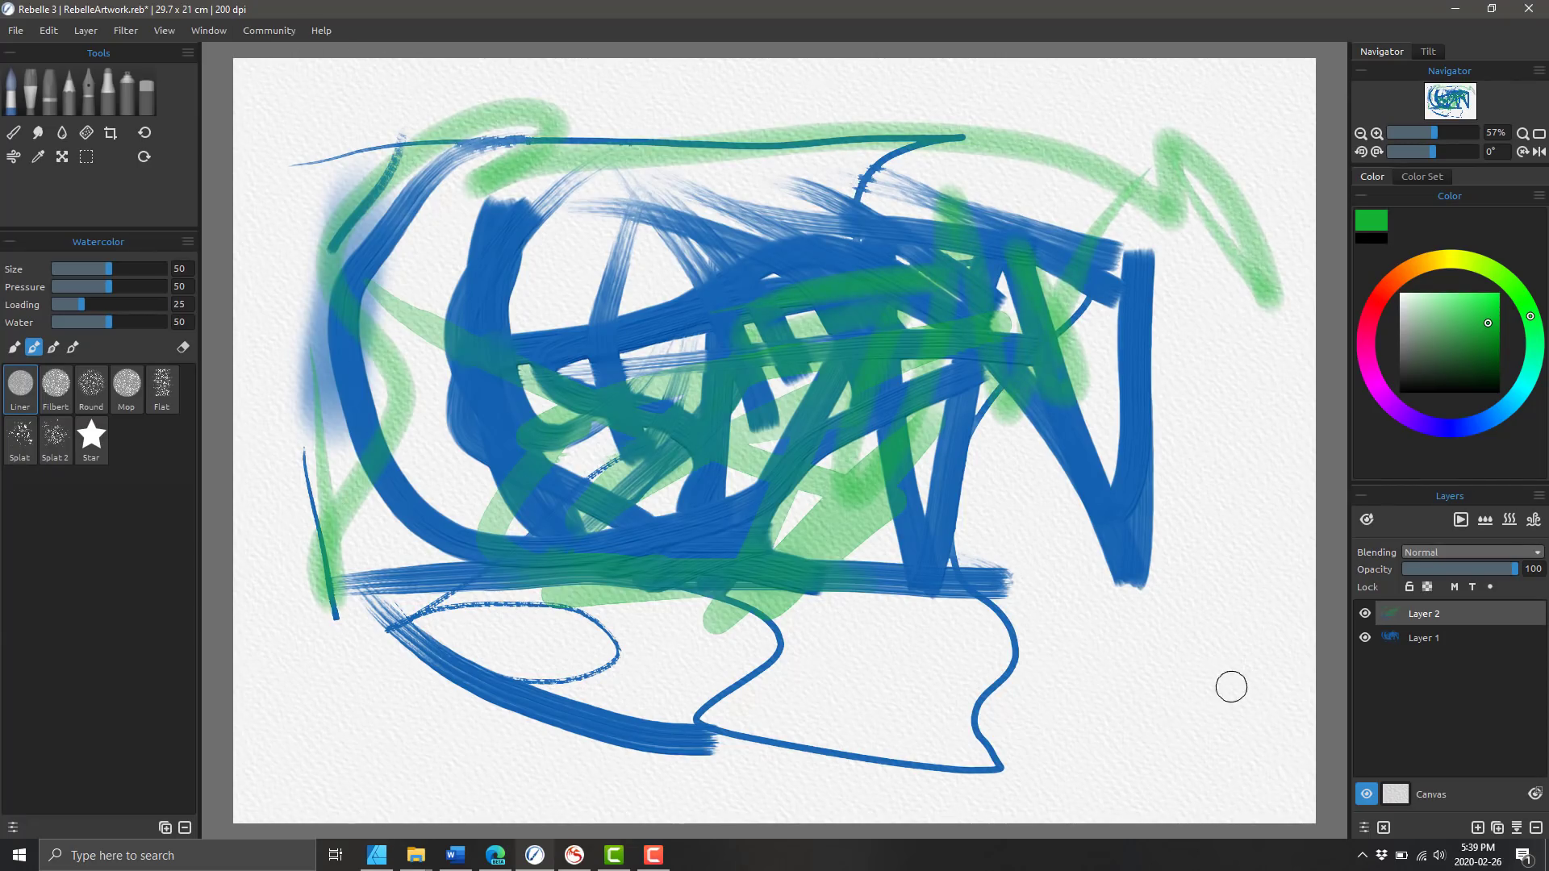
left_click_drag(1227, 686, 972, 710)
left_click(36, 76)
mouse_move(304, 463)
left_mouse_down()
mouse_move(301, 581)
mouse_move(627, 744)
mouse_move(564, 736)
mouse_move(650, 678)
mouse_move(681, 710)
mouse_move(670, 744)
mouse_move(708, 771)
mouse_move(763, 661)
mouse_move(935, 508)
mouse_move(1127, 477)
mouse_move(1082, 529)
mouse_move(1129, 489)
left_mouse_up()
left_click_drag(730, 359, 474, 365)
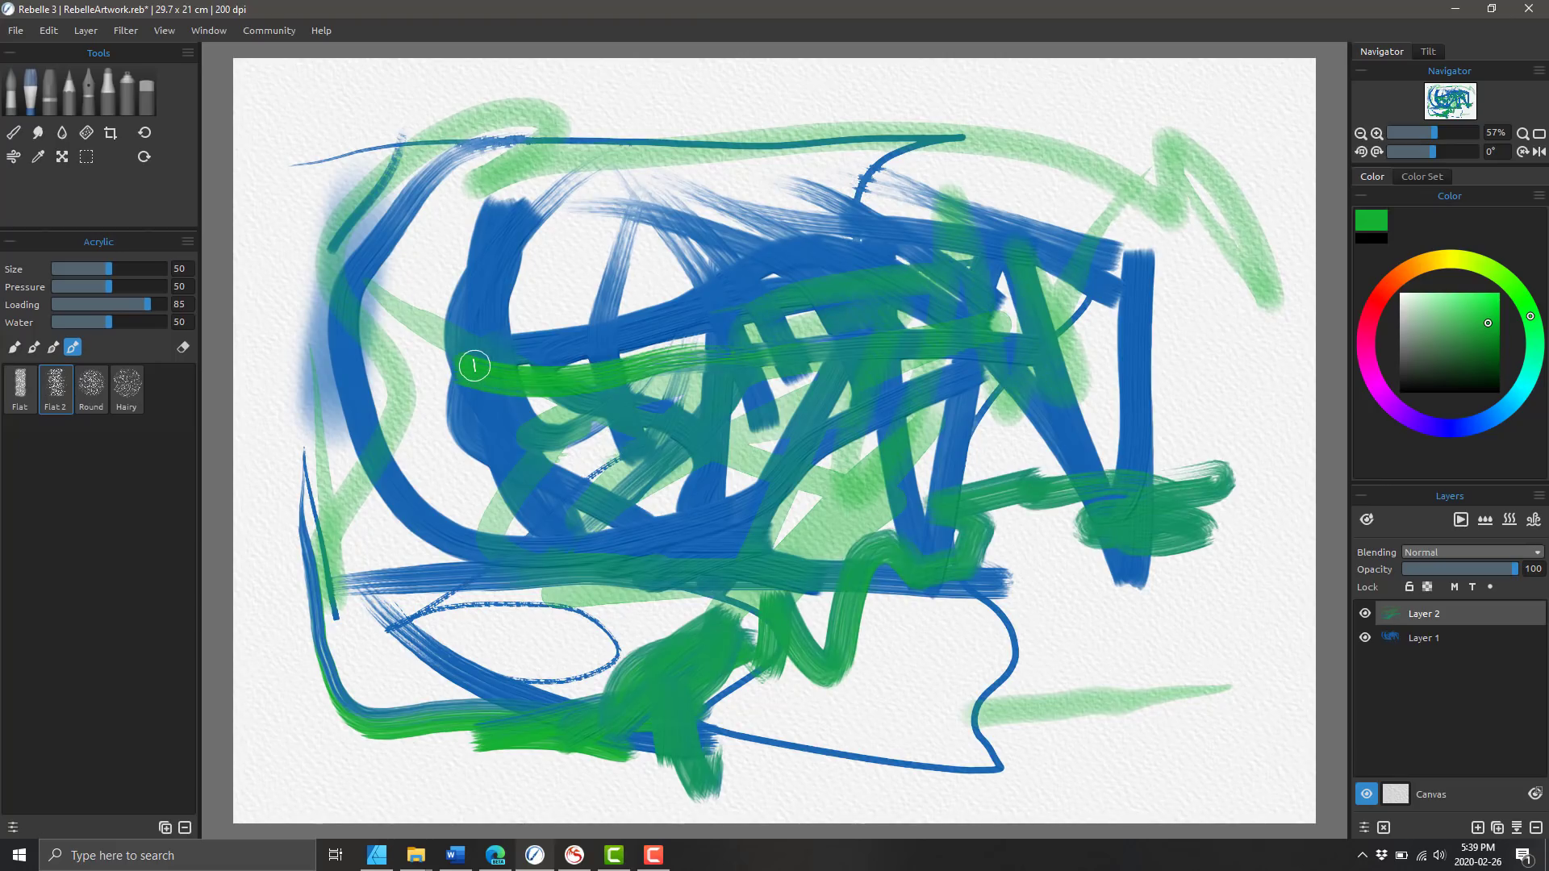
On Layer 1, raise Water to 92 and paint a broad blue stroke, then return to Humble Bundle
left_click(126, 31)
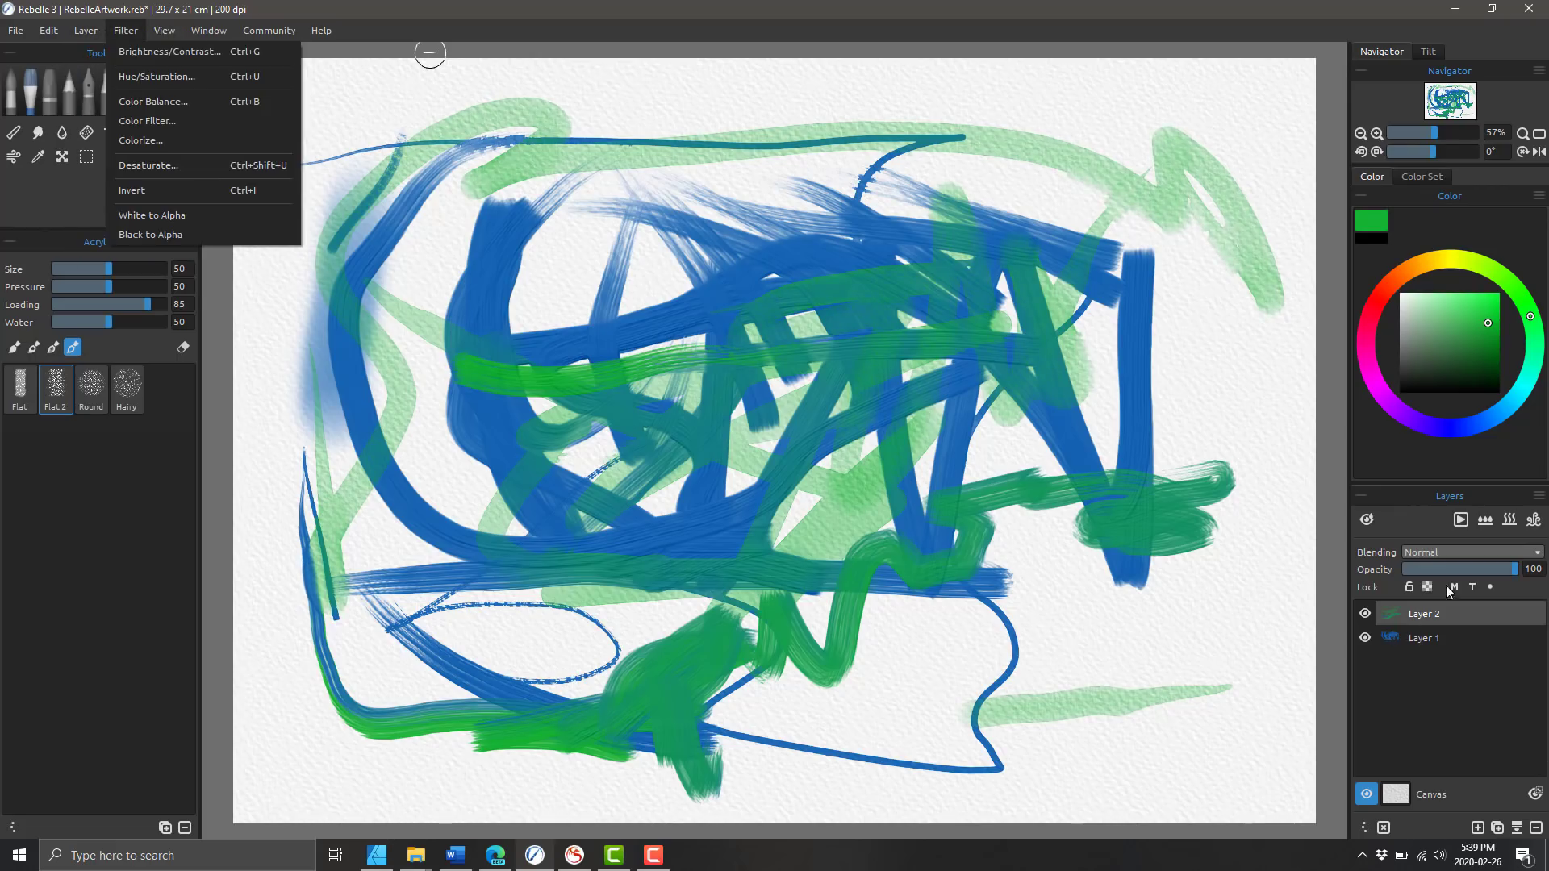
left_click(1440, 639)
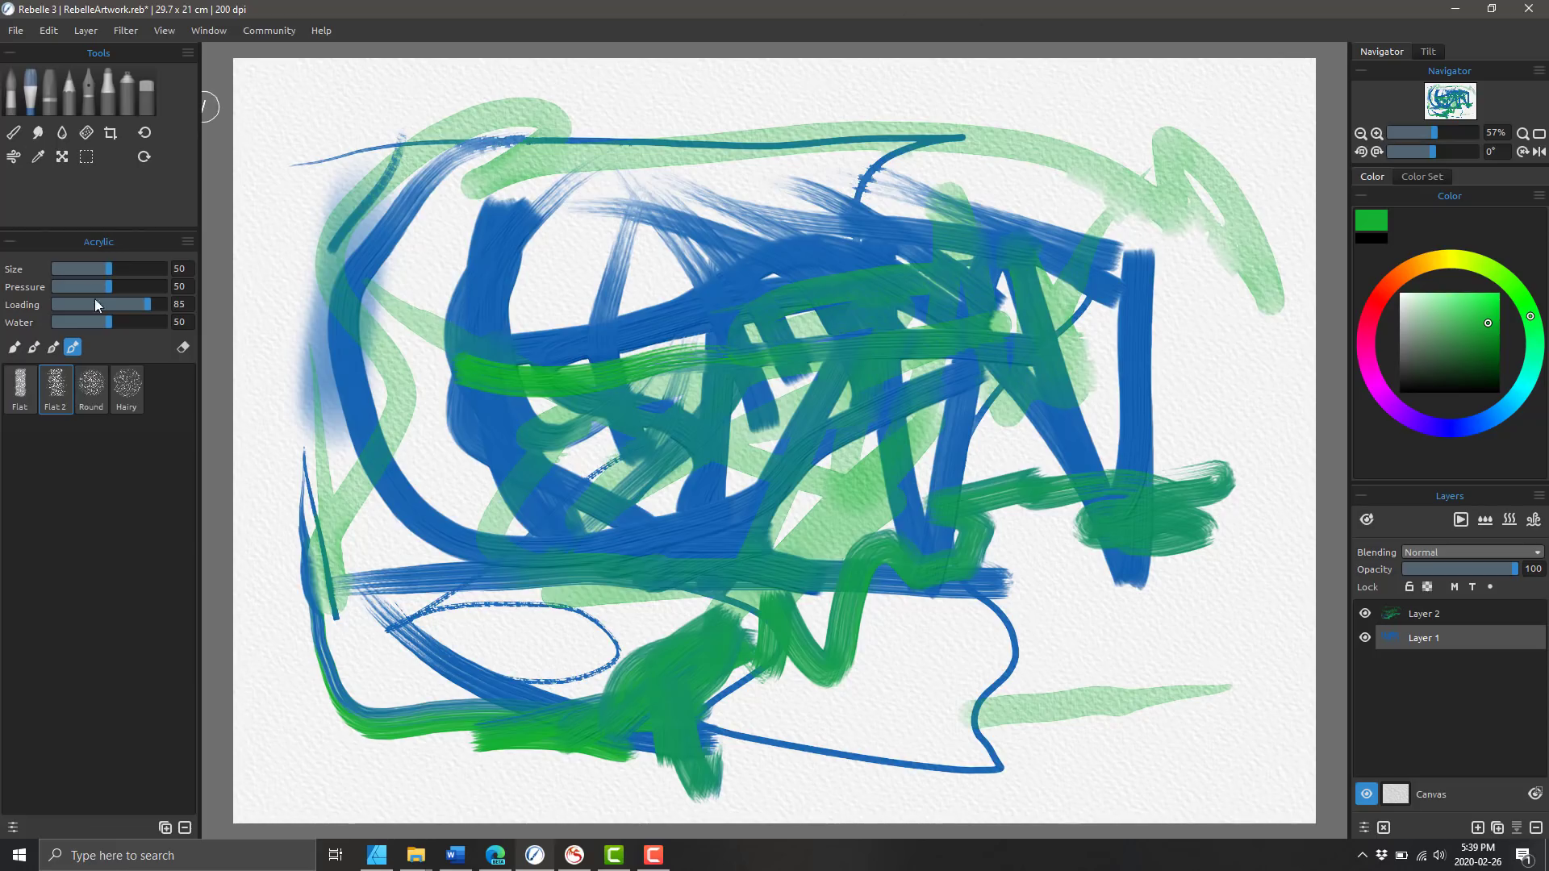
left_click_drag(111, 321, 155, 322)
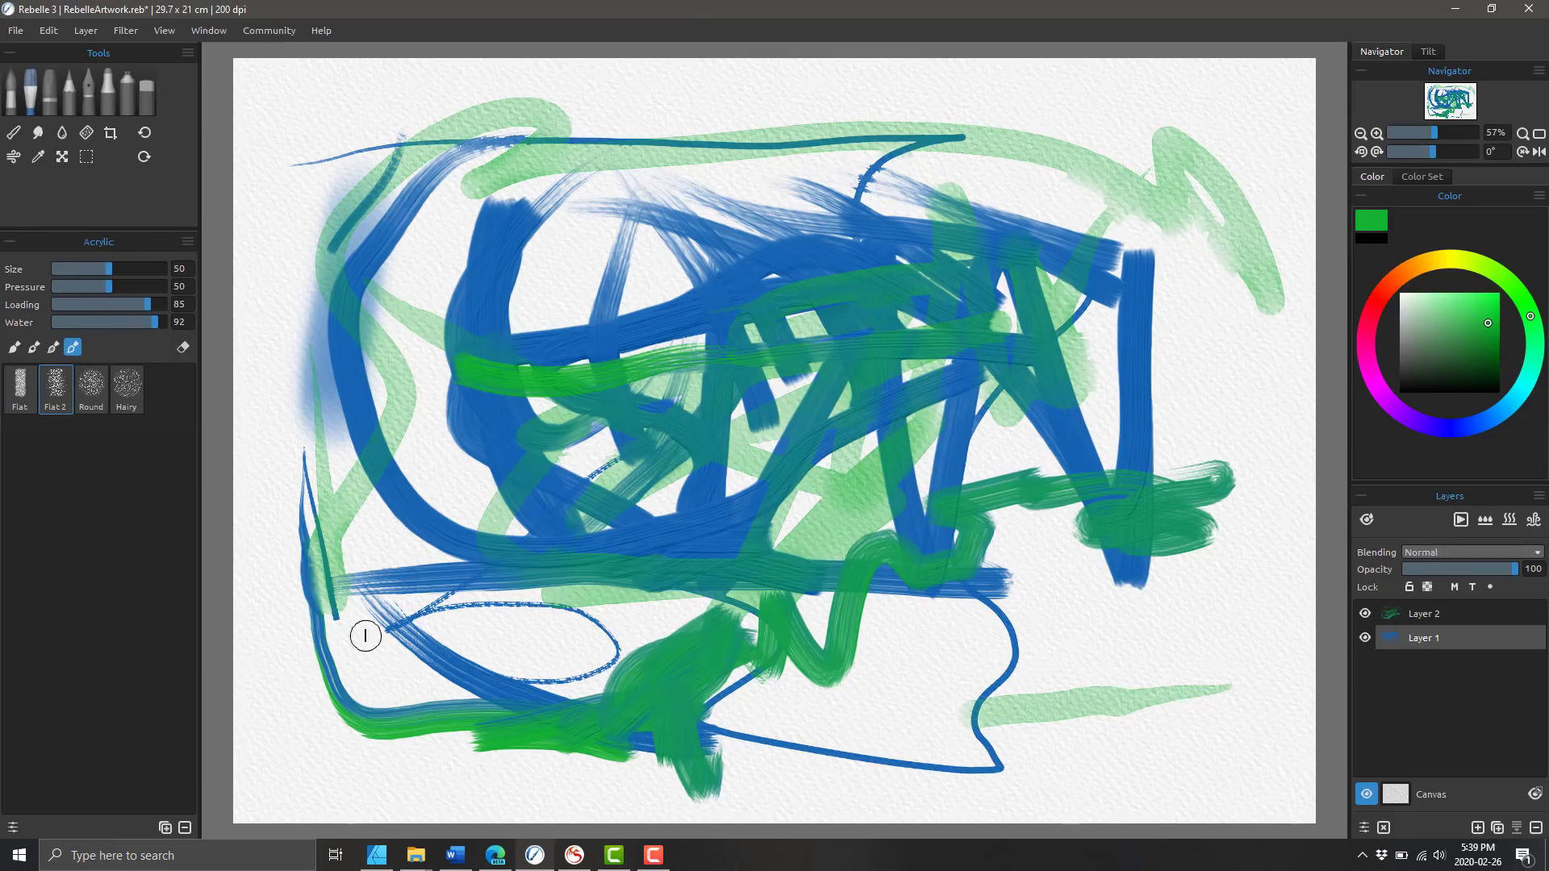
mouse_move(565, 668)
left_mouse_down()
mouse_move(1259, 547)
mouse_move(1136, 314)
mouse_move(629, 214)
mouse_move(553, 238)
left_mouse_up()
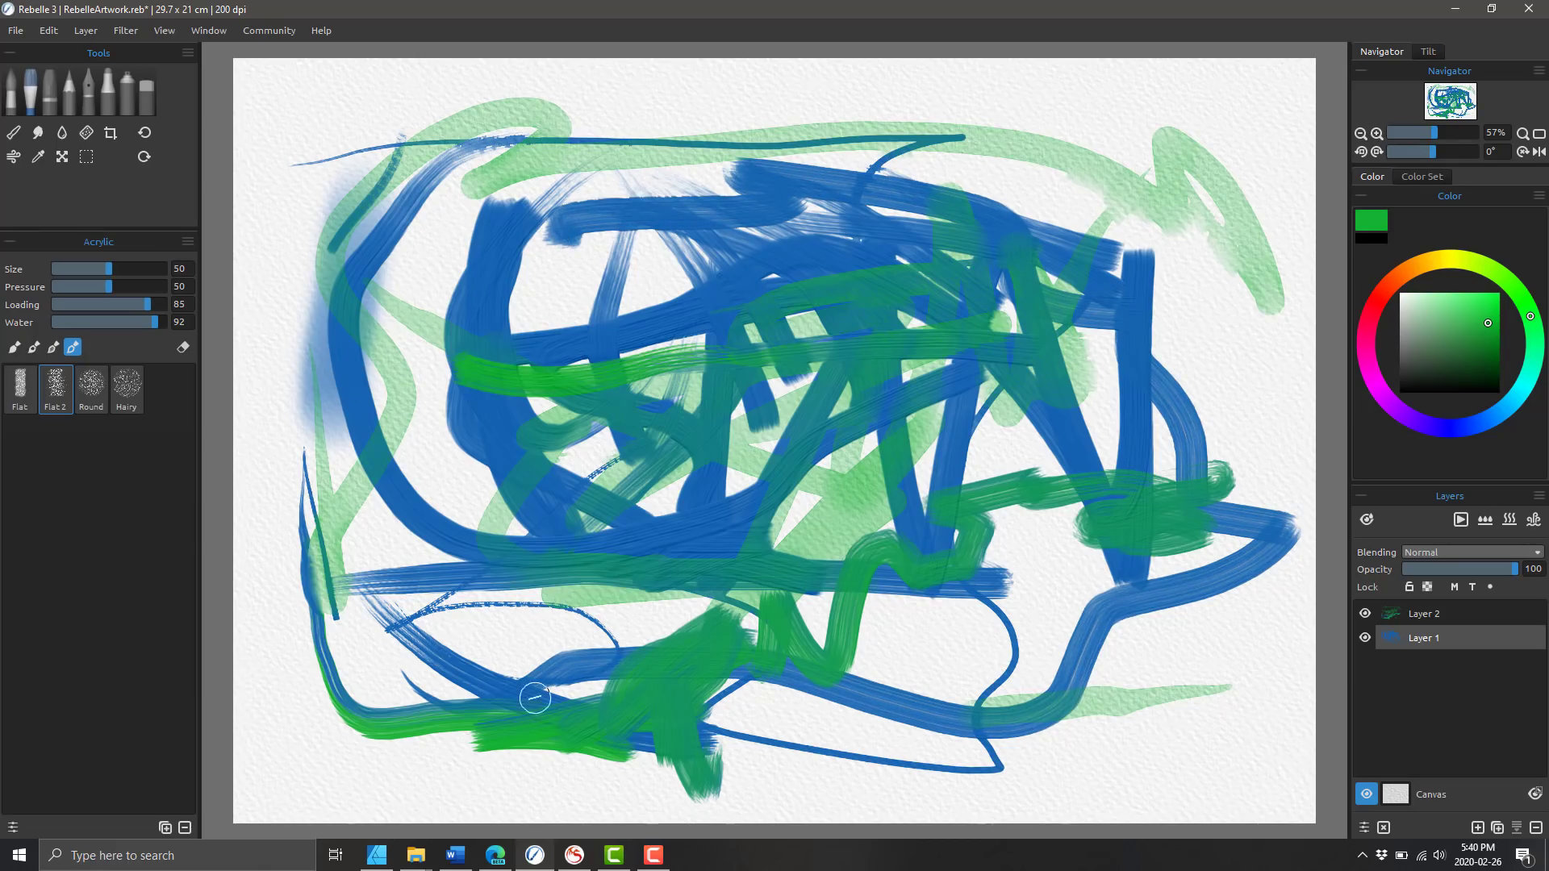
left_click(497, 858)
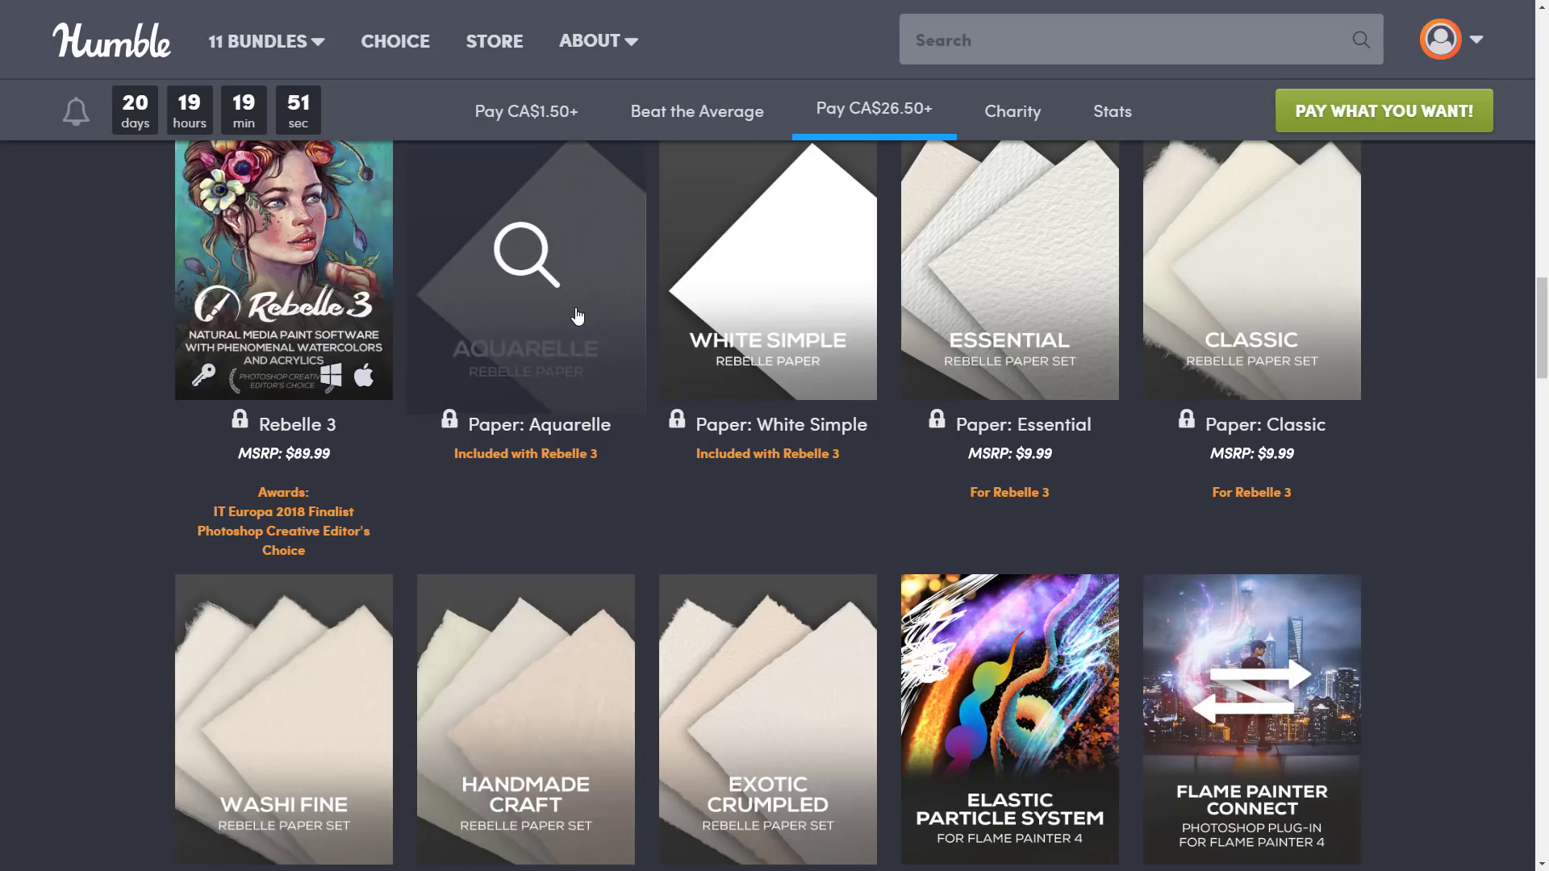
Scroll the Humble Bundle paper listings and continue to the Escape Motions Rebelle 3 page
scroll(753, 510, "down", 2)
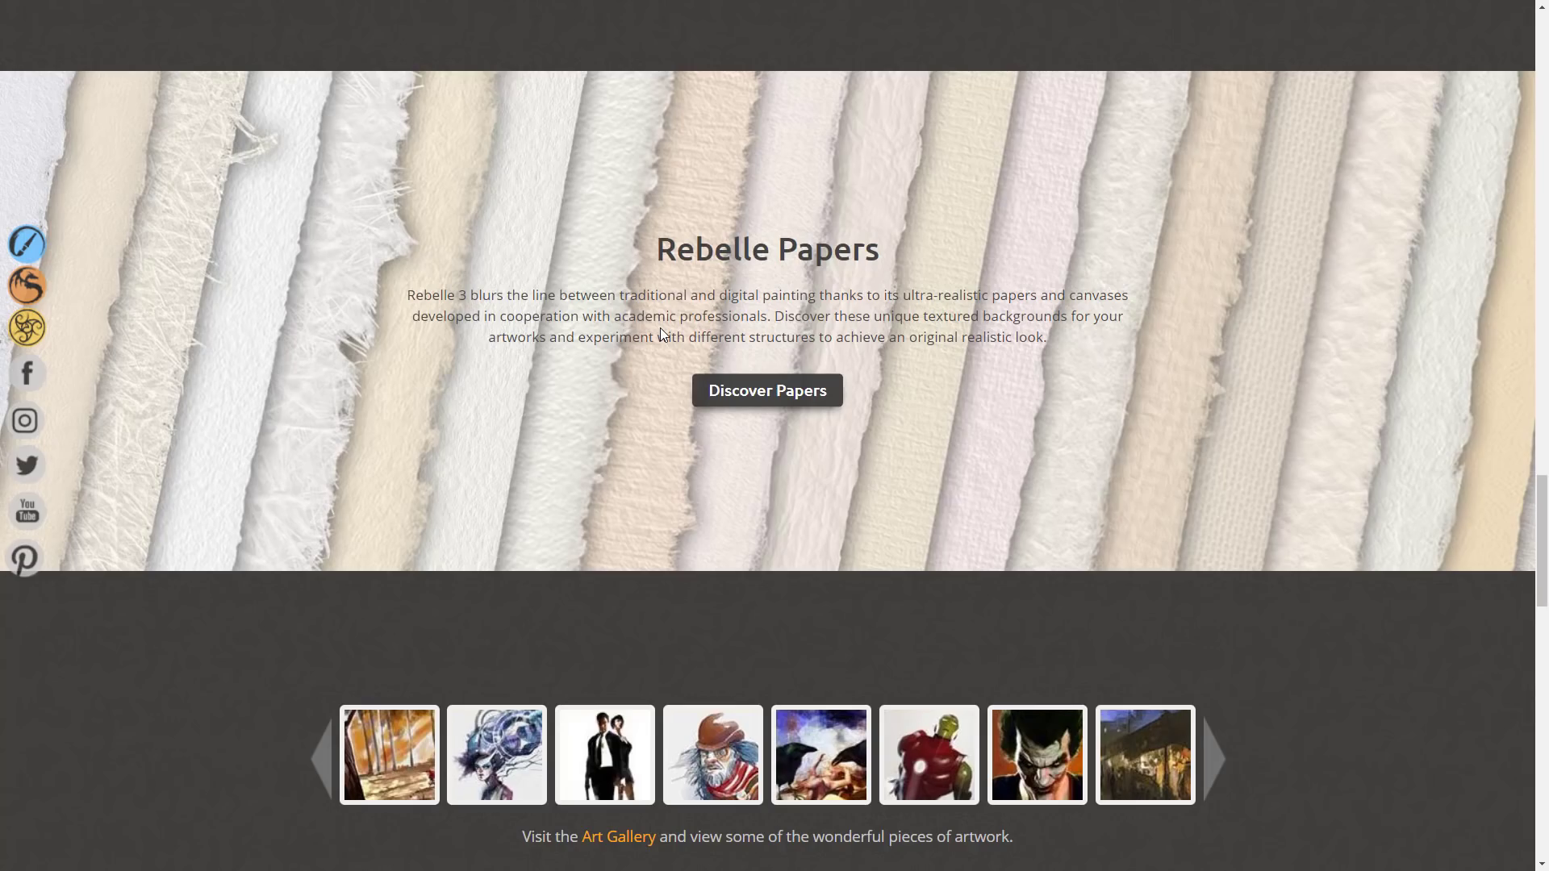
Scroll through the Rebelle 3 product page's features on the Escape Motions site
scroll(897, 333, "up", 15)
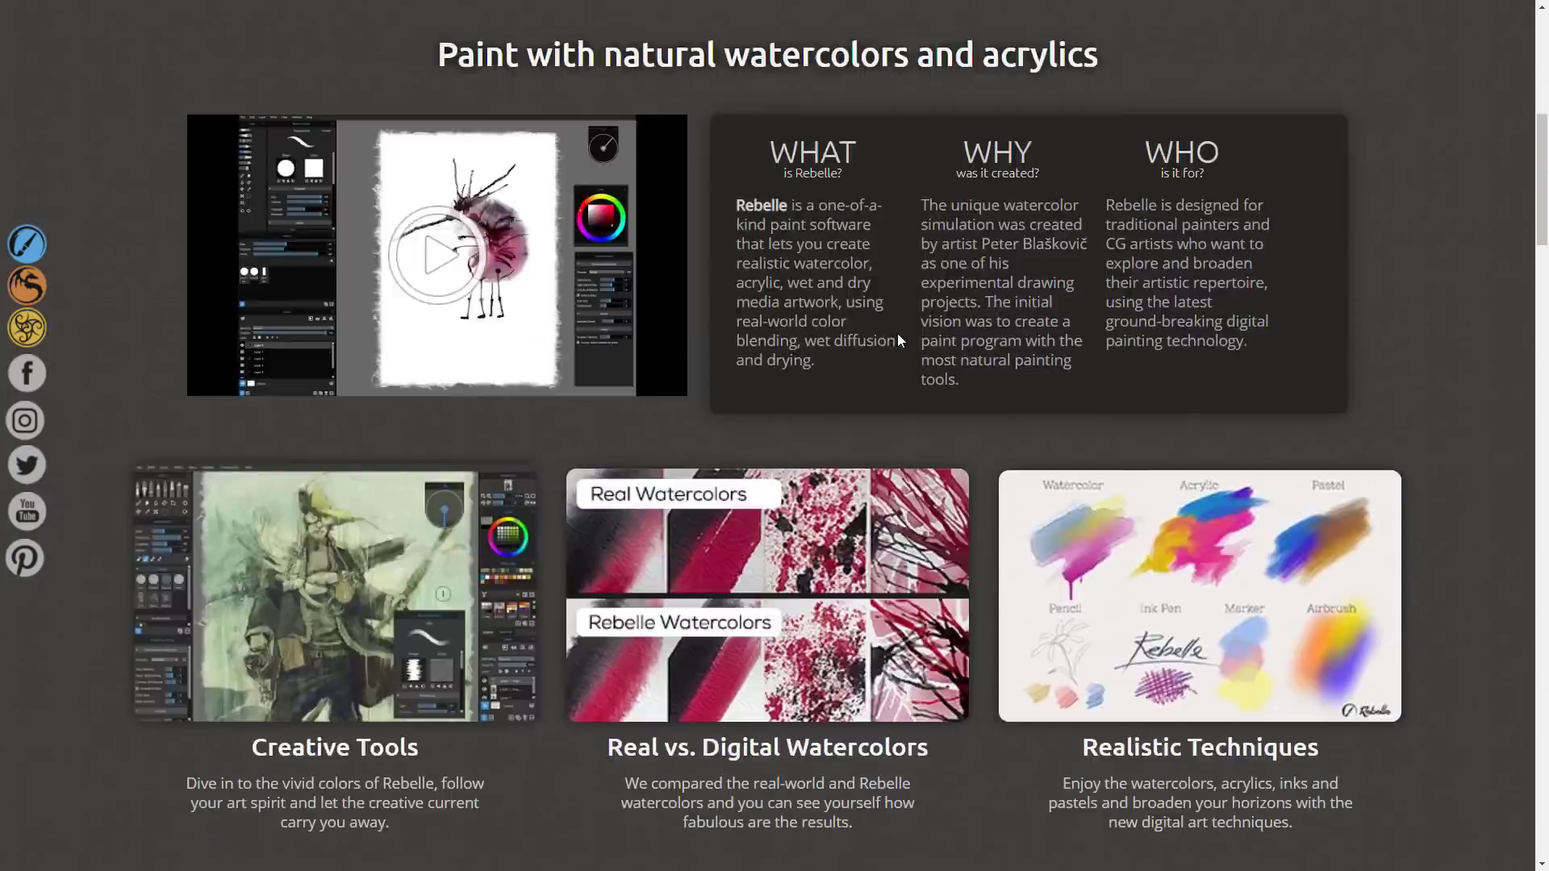
scroll(900, 343, "down", 2)
scroll(903, 350, "down", 4)
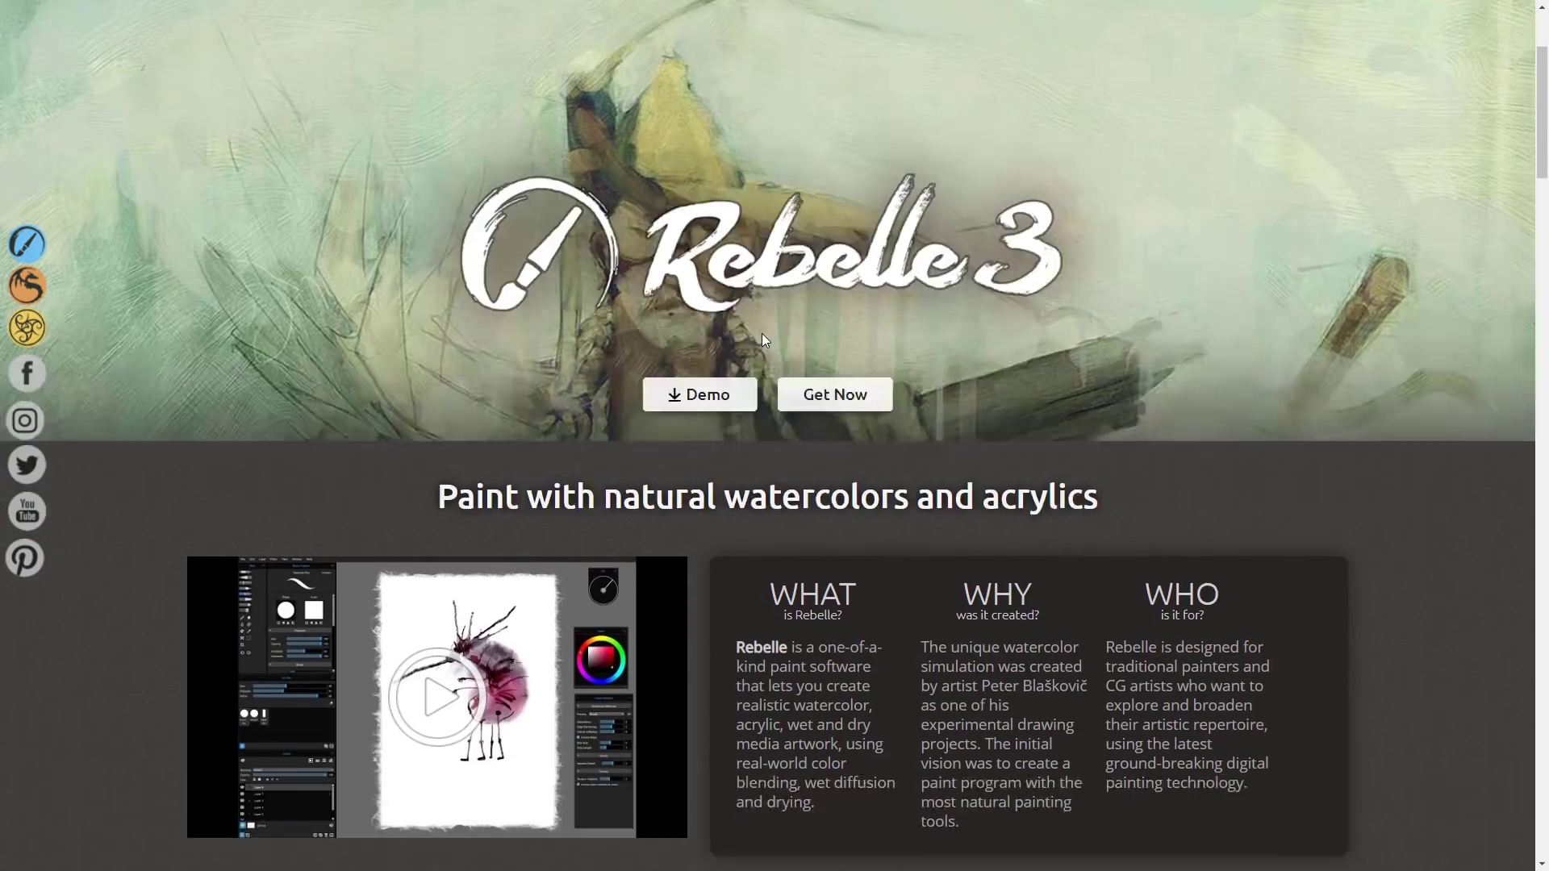
scroll(733, 74, "down", 2)
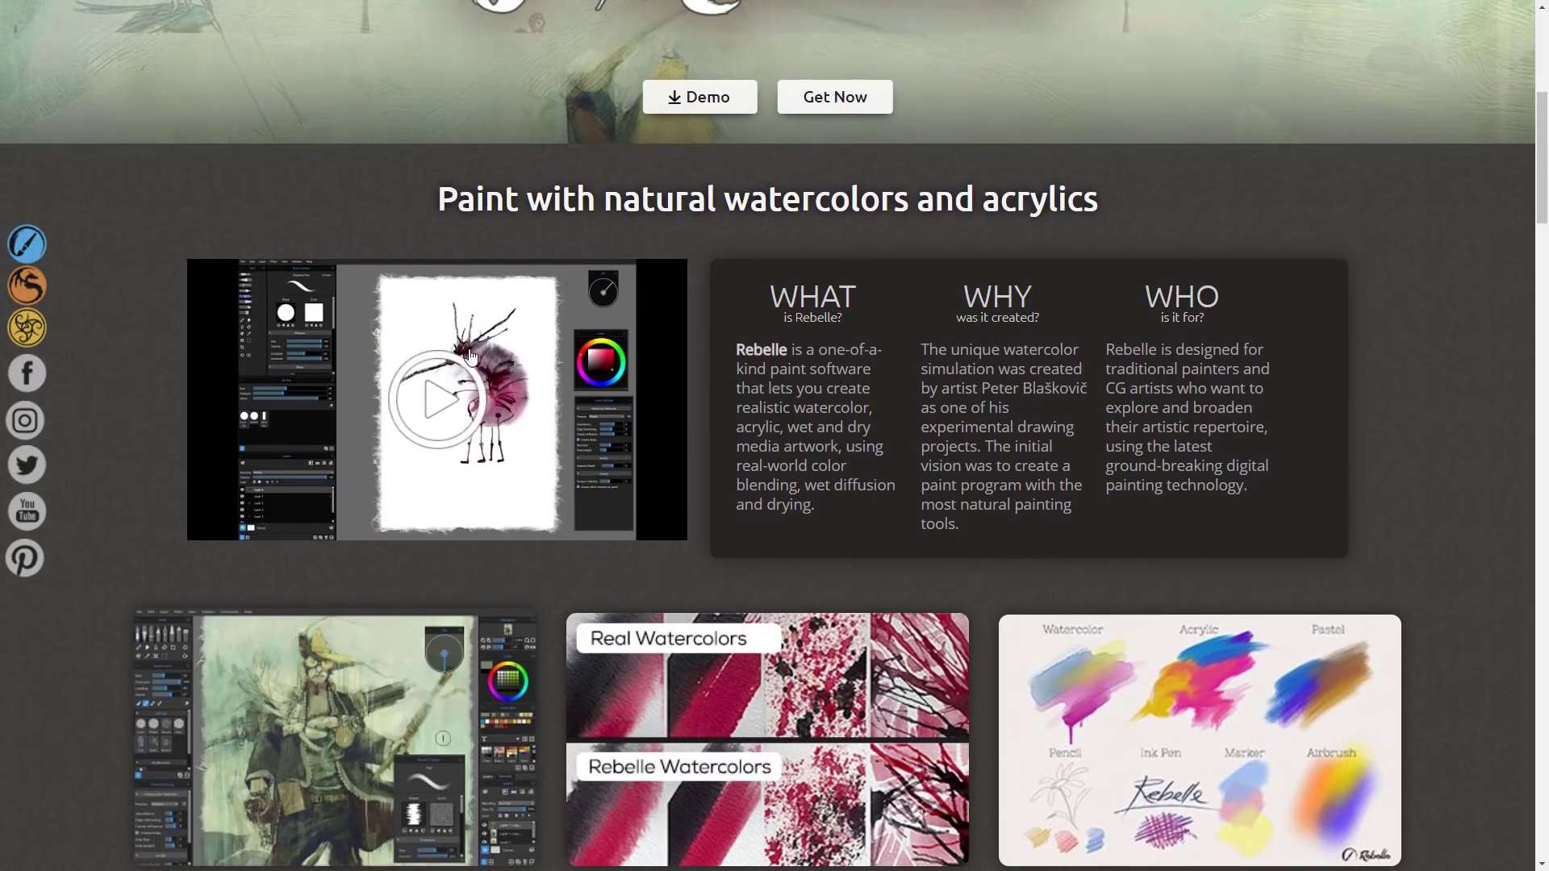
scroll(486, 360, "down", 2)
scroll(487, 361, "down", 2)
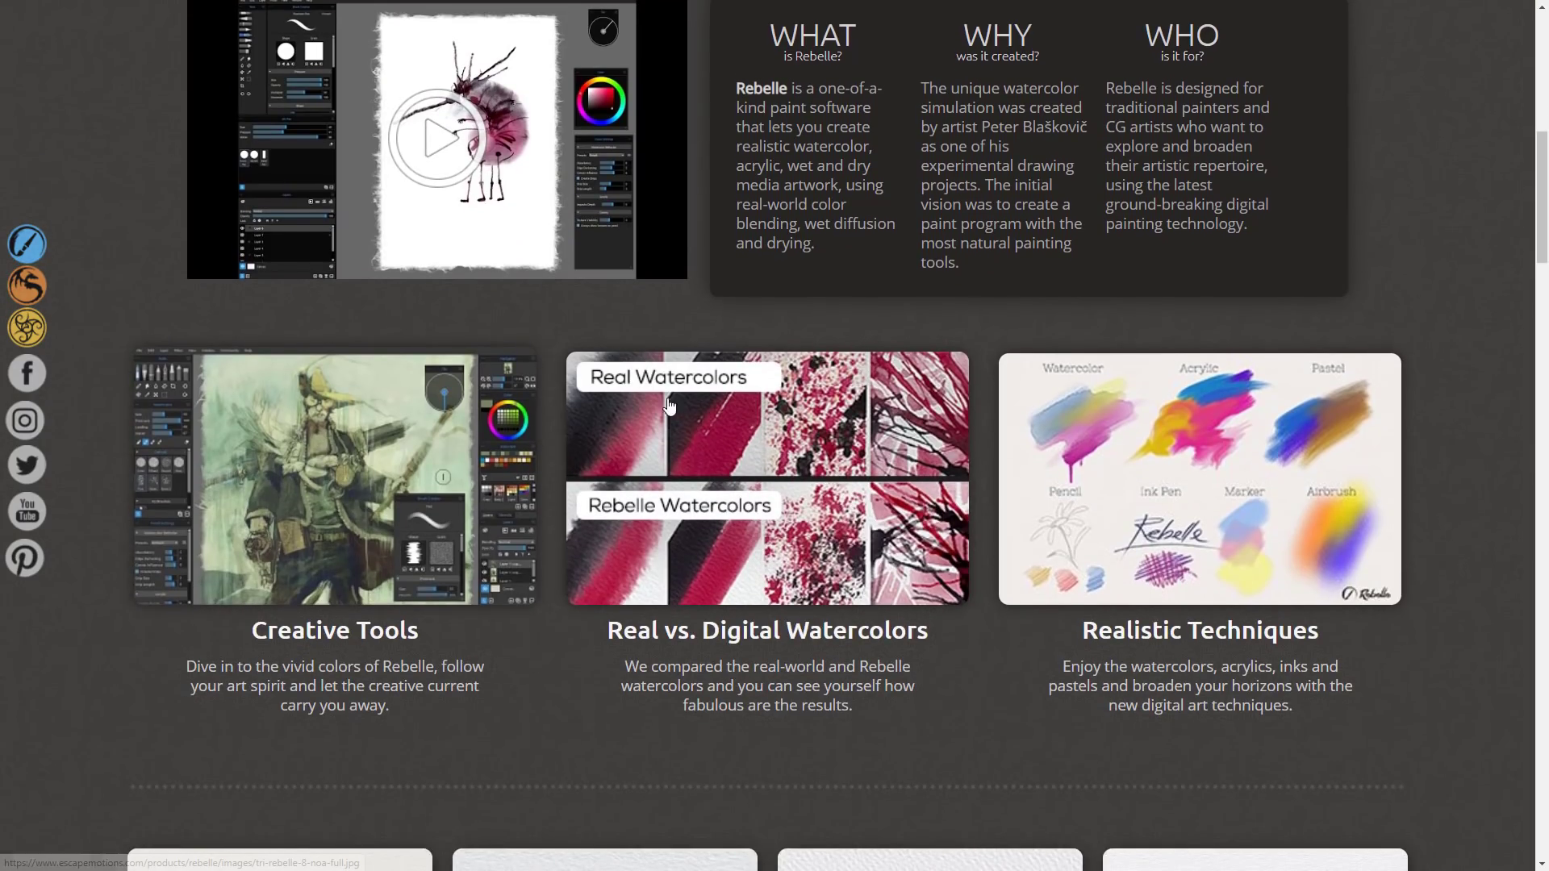
scroll(896, 453, "down", 3)
scroll(906, 458, "down", 1)
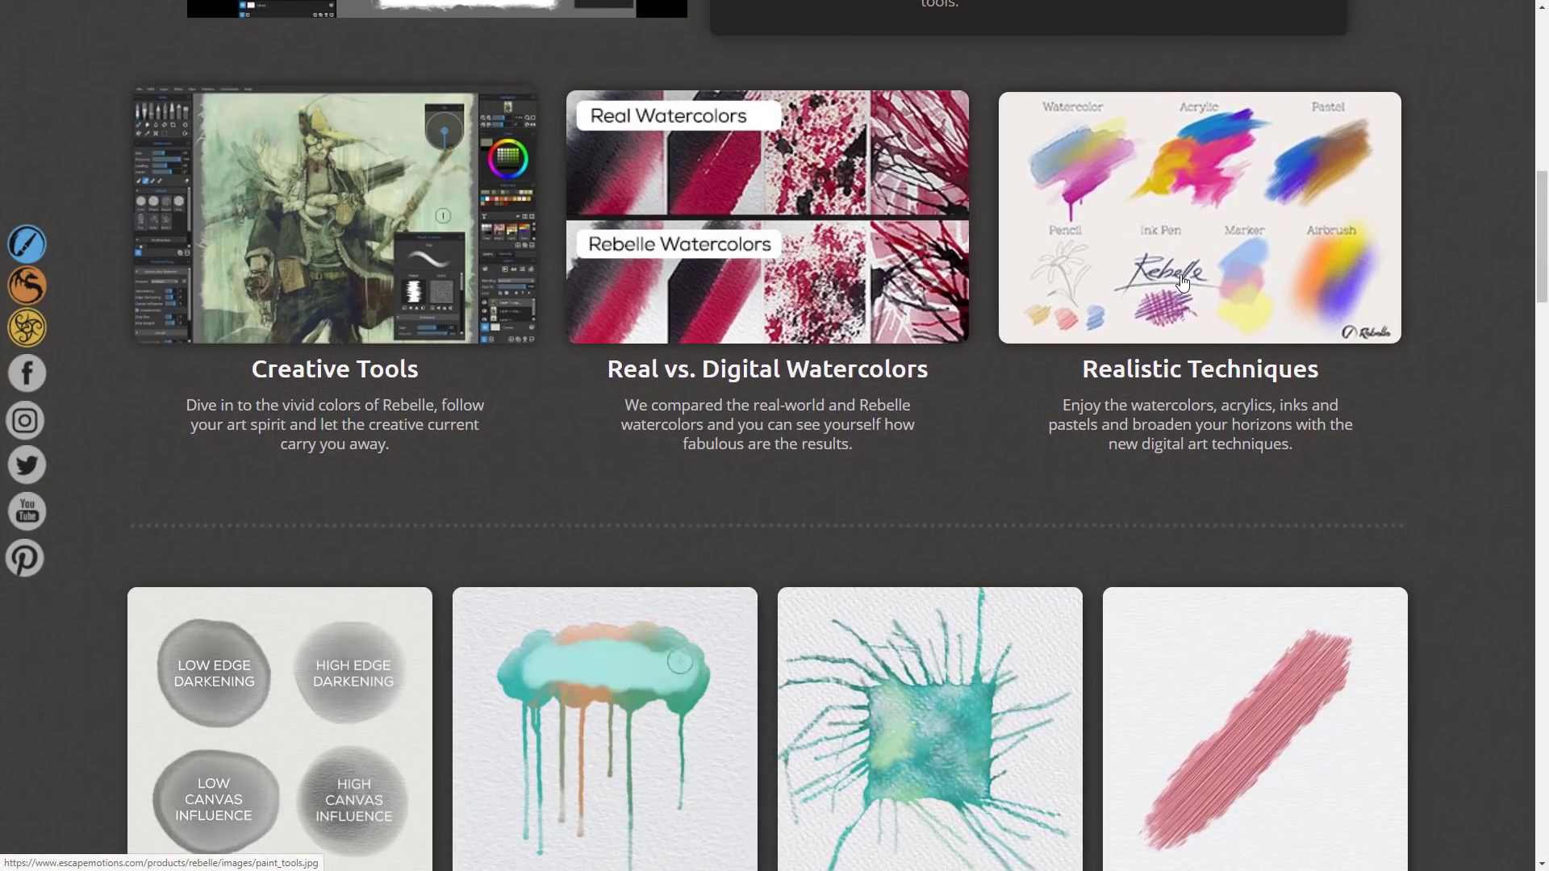
scroll(1151, 393, "down", 2)
scroll(1151, 392, "down", 3)
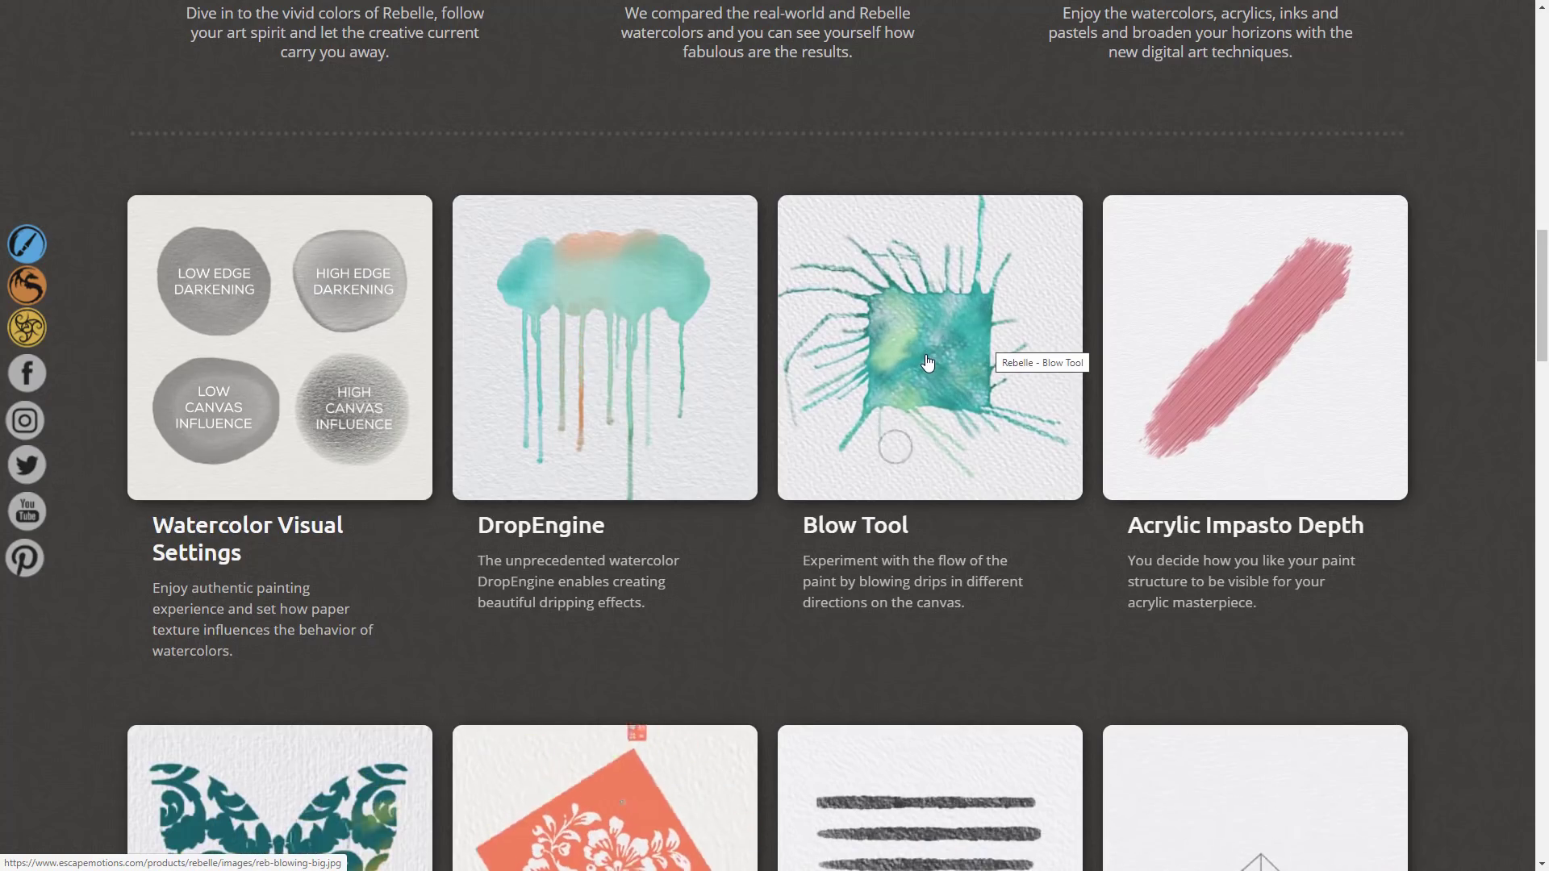
scroll(928, 362, "down", 2)
scroll(928, 362, "down", 6)
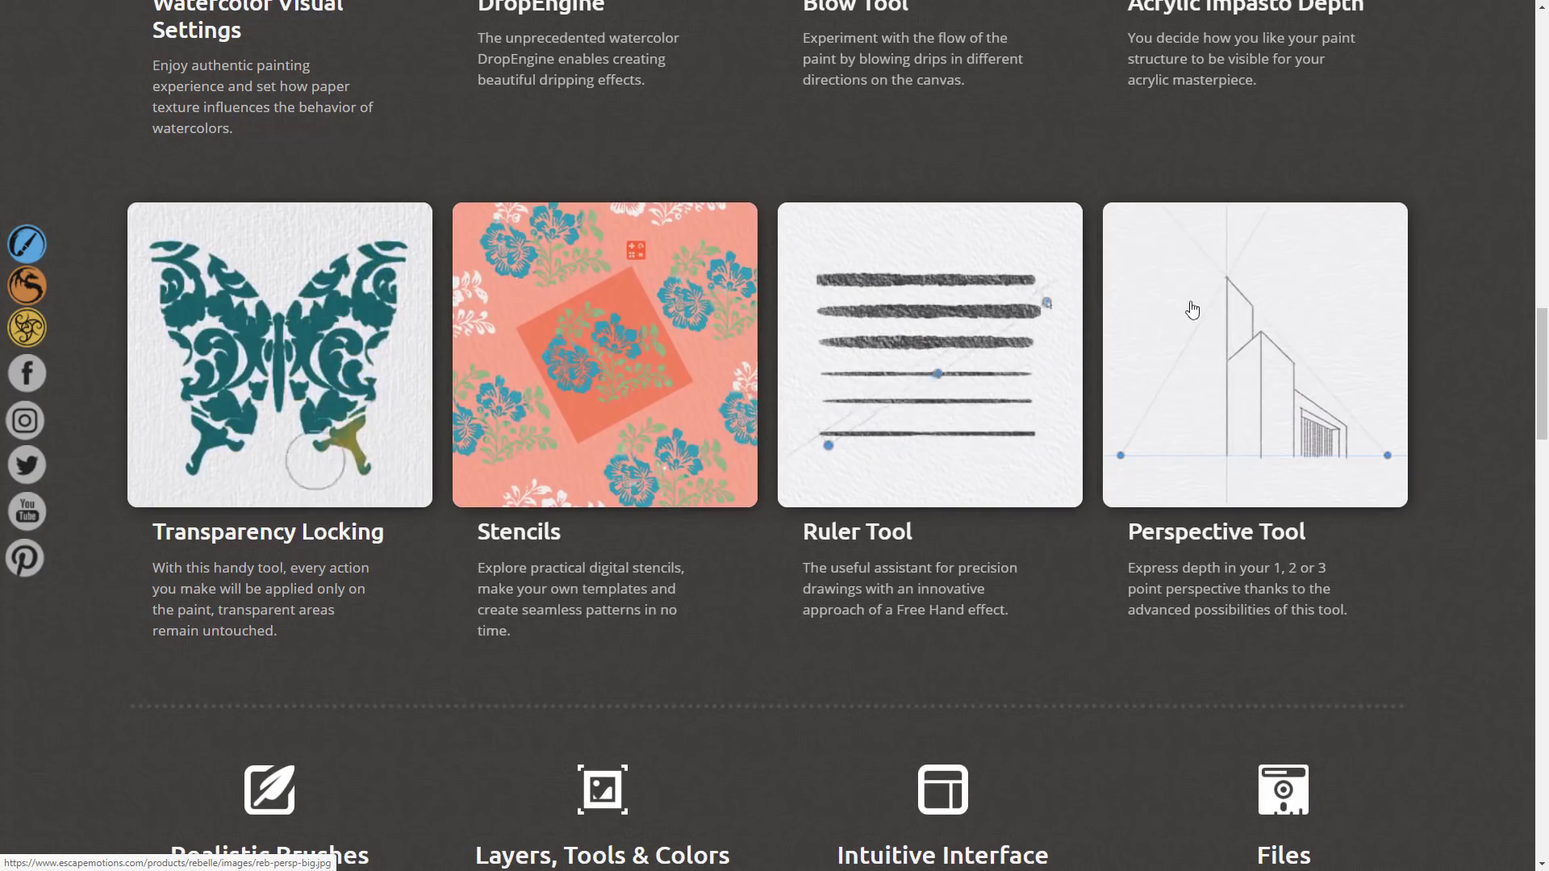
scroll(1183, 398, "down", 5)
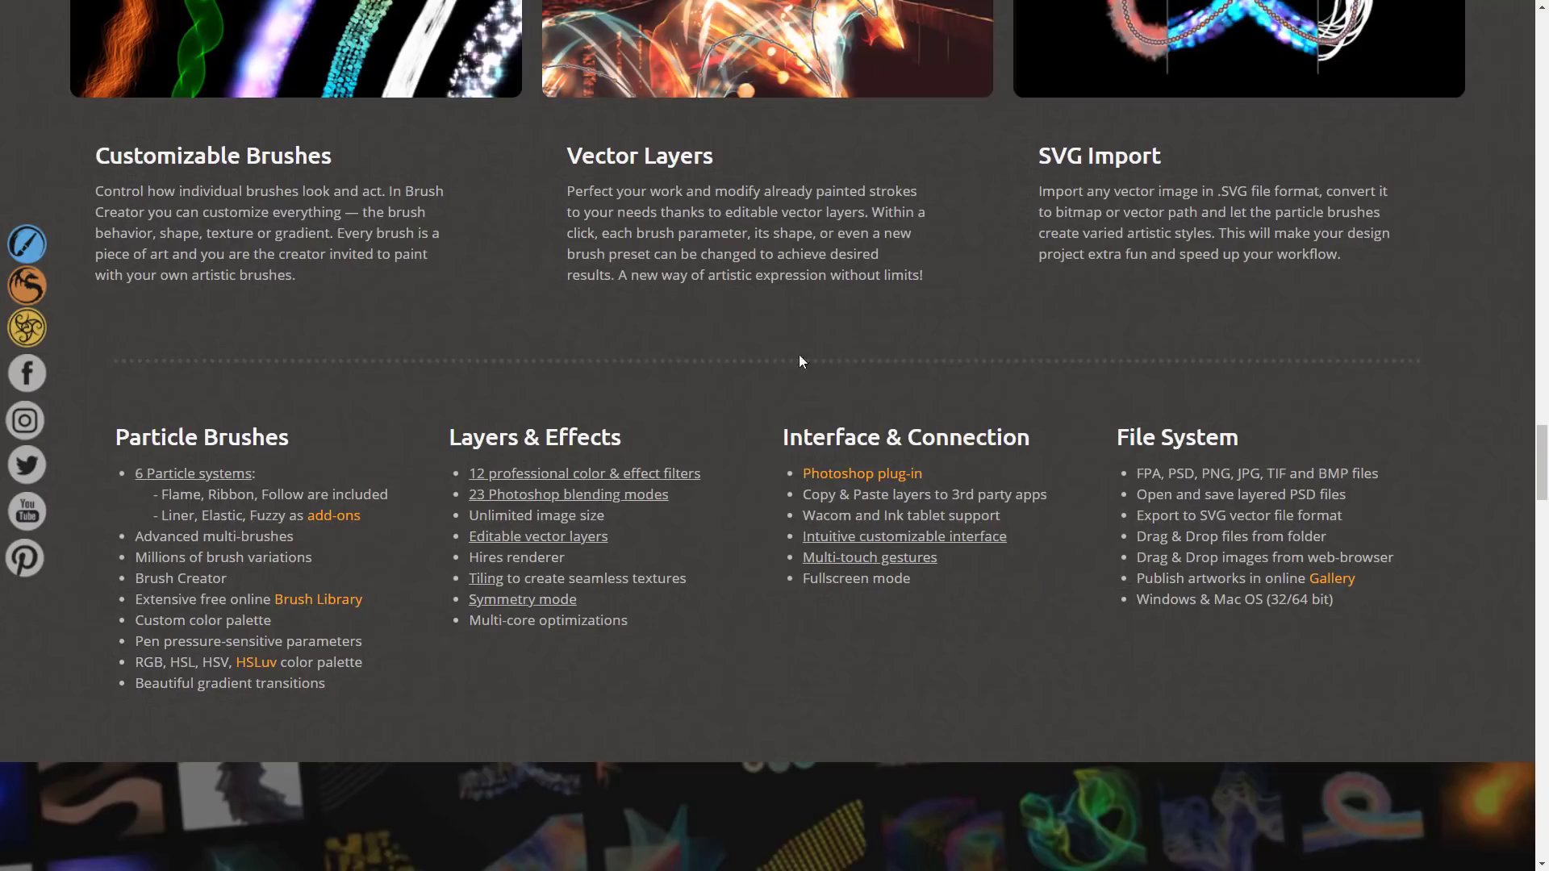
scroll(798, 355, "up", 15)
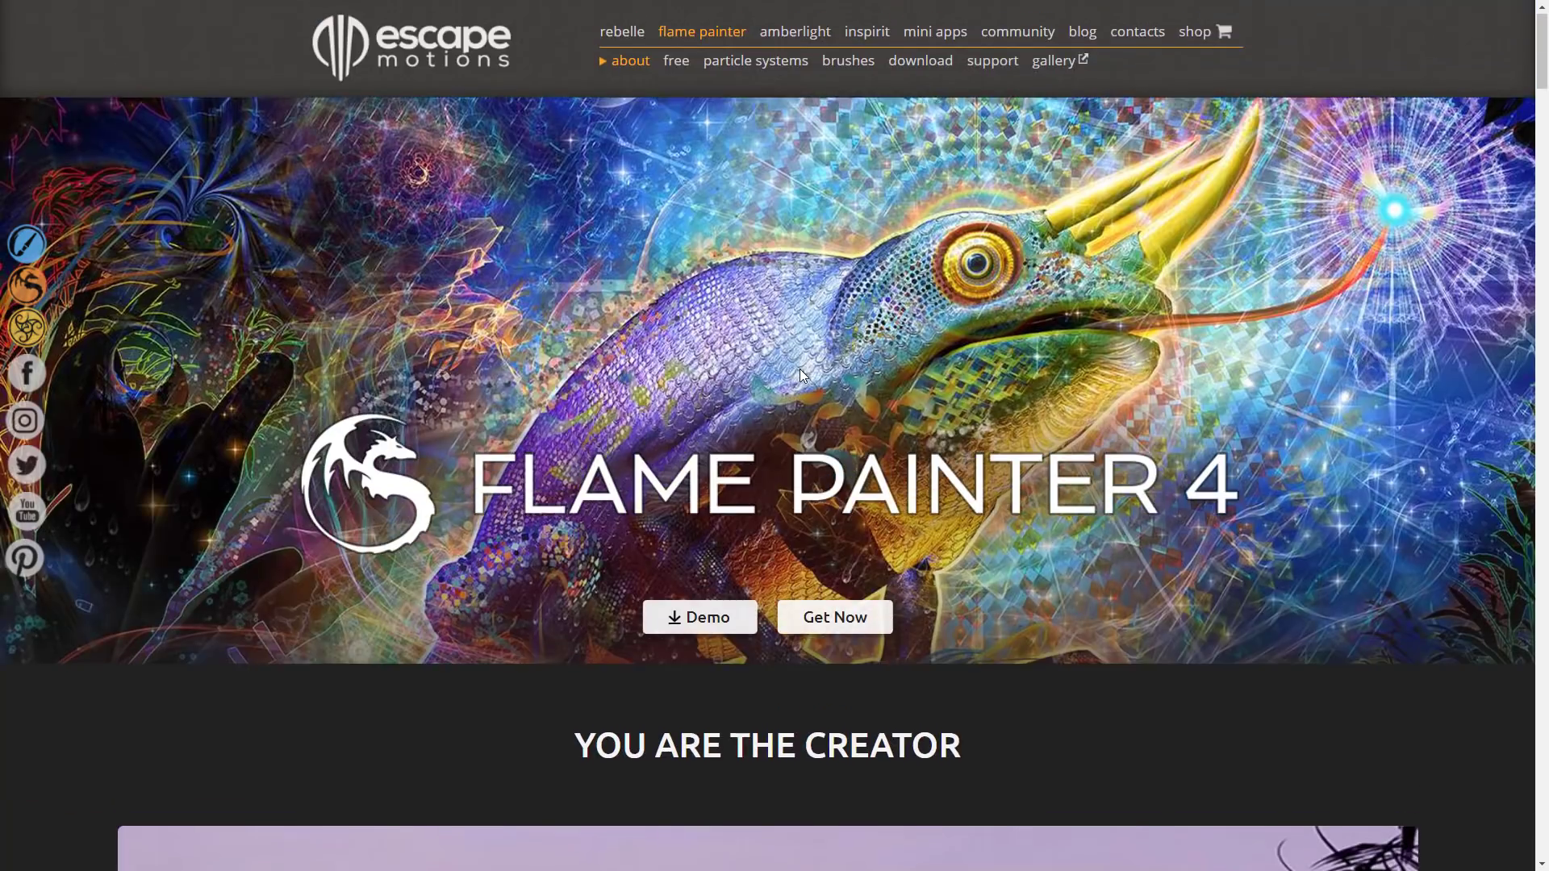
scroll(800, 370, "down", 10)
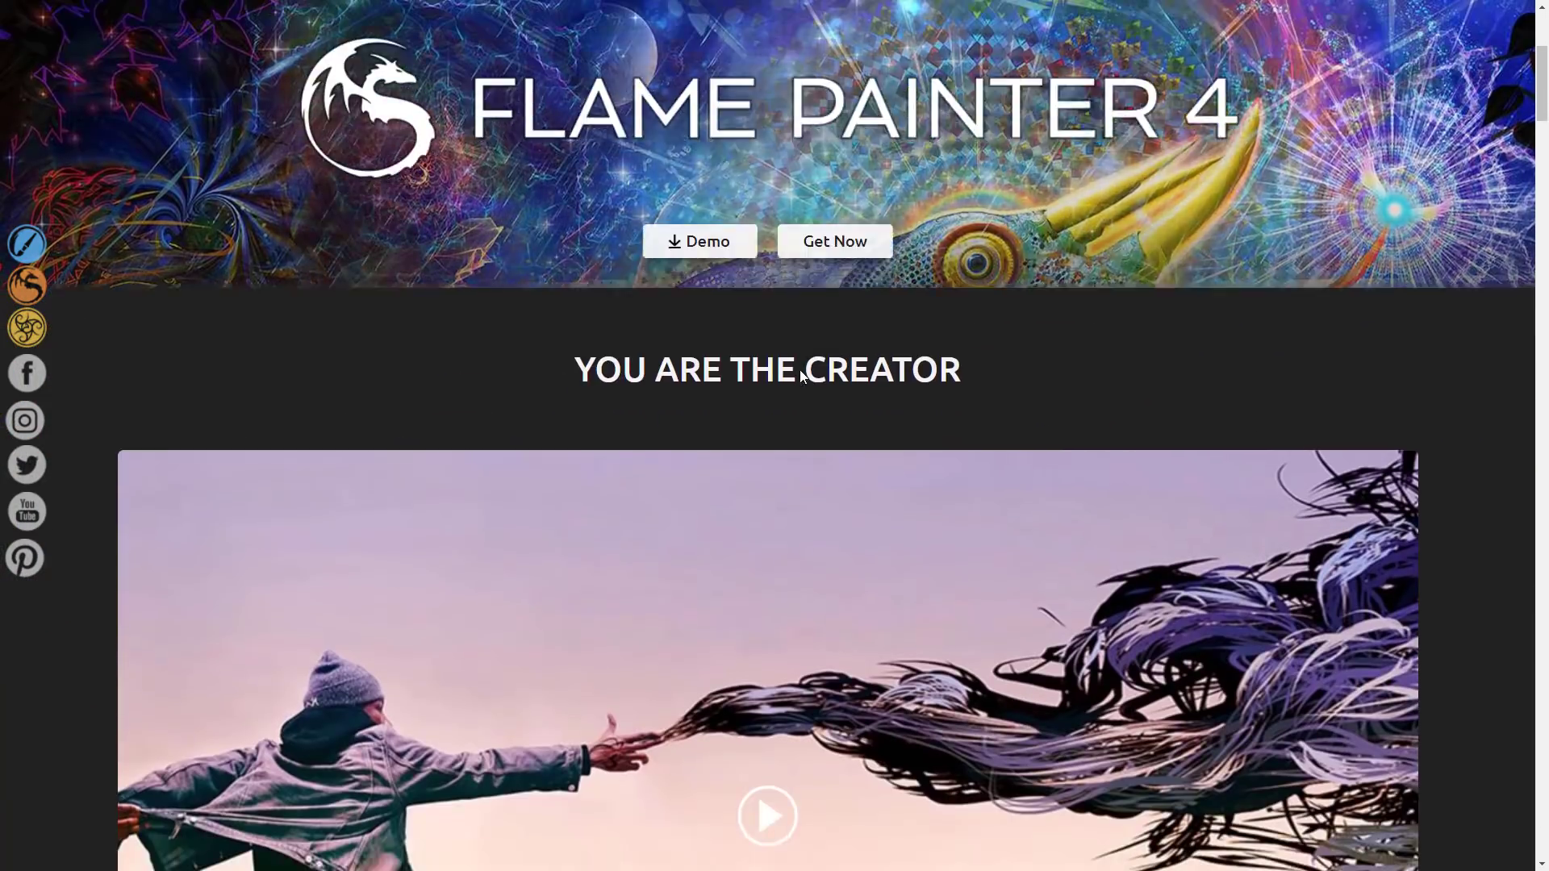
Scroll through the Flame Painter 4 page's feature overview and brush library
scroll(960, 329, "down", 2)
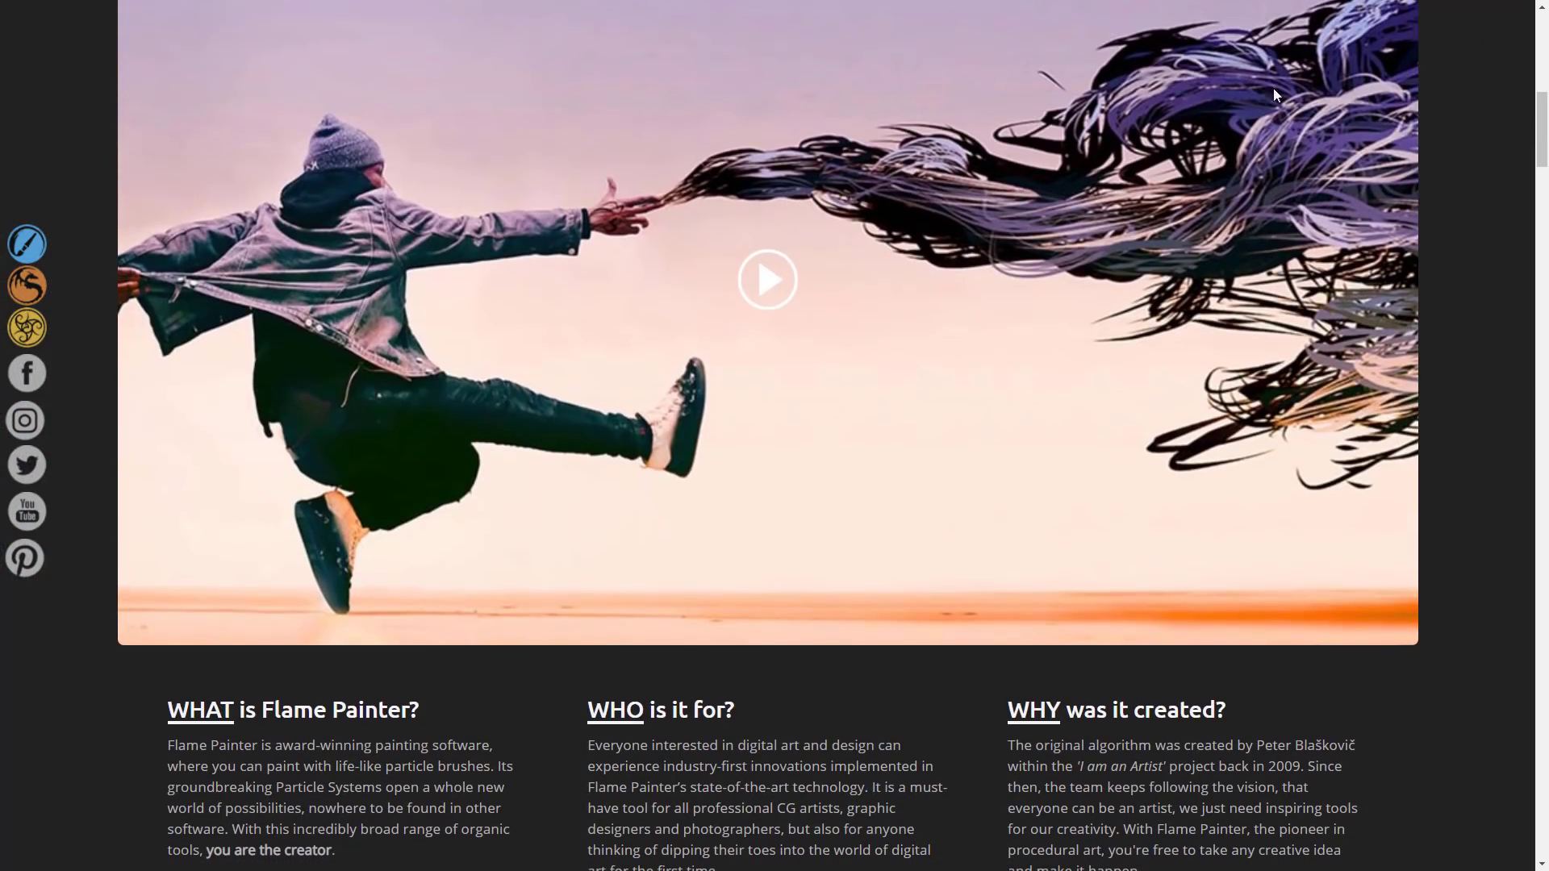
scroll(1107, 408, "down", 3)
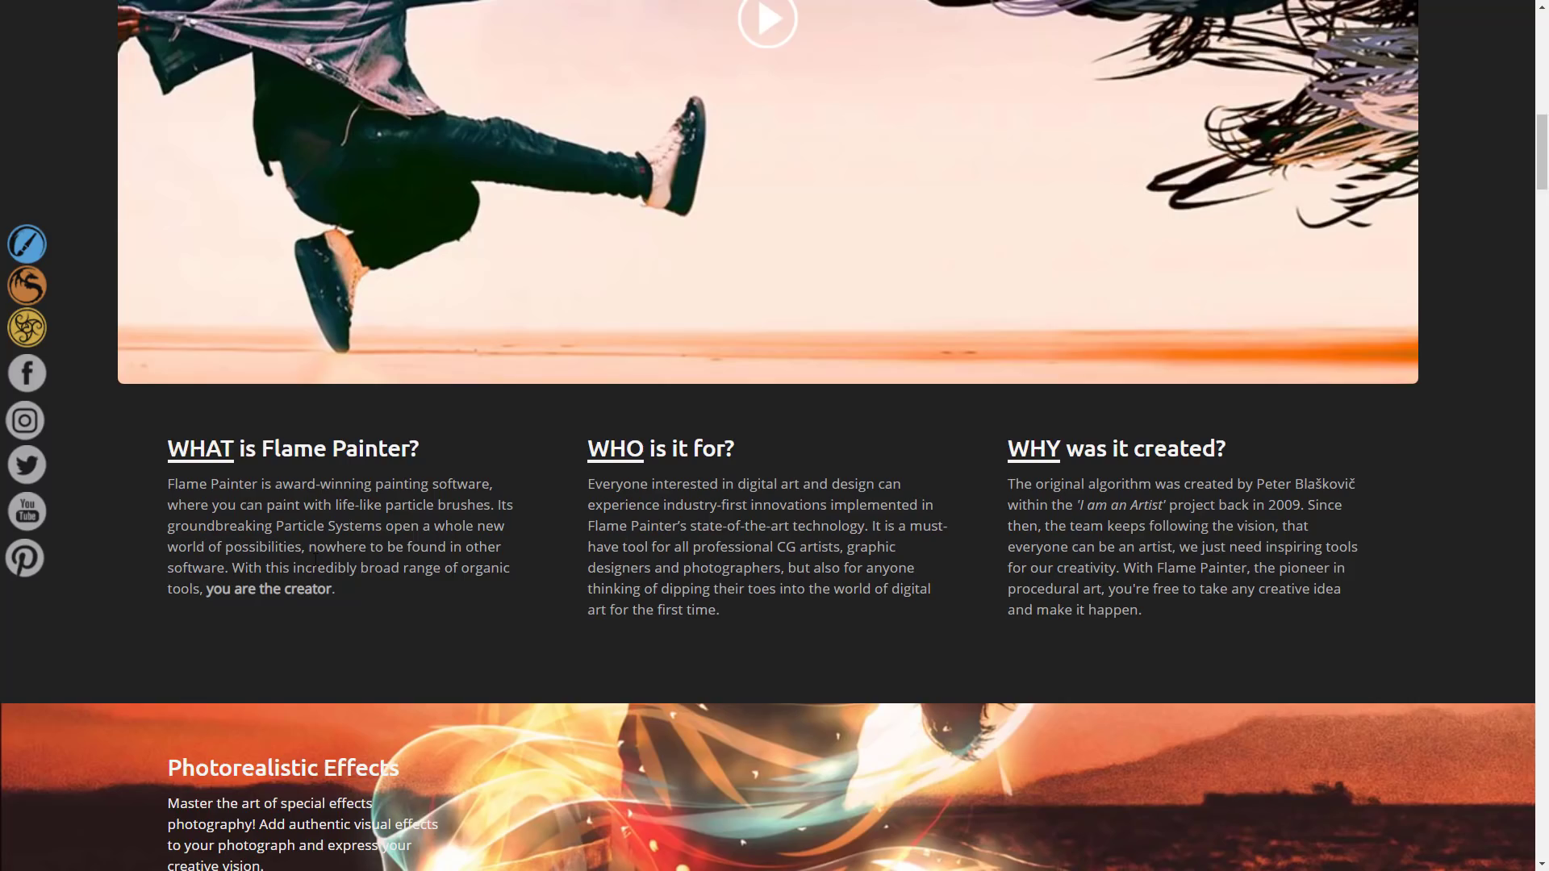
scroll(444, 562, "down", 15)
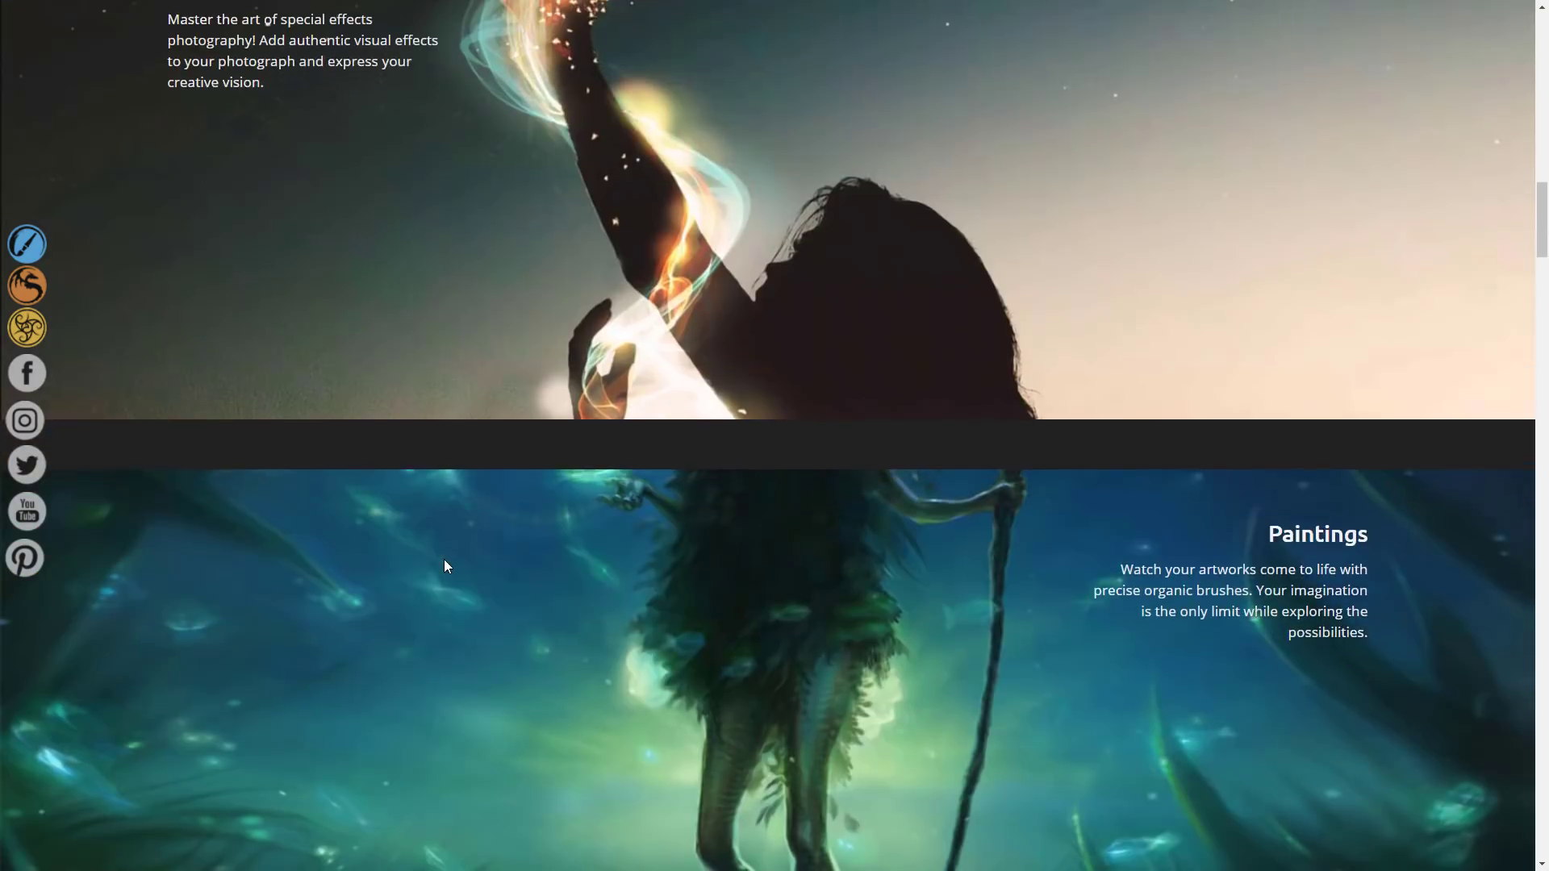
scroll(446, 563, "down", 18)
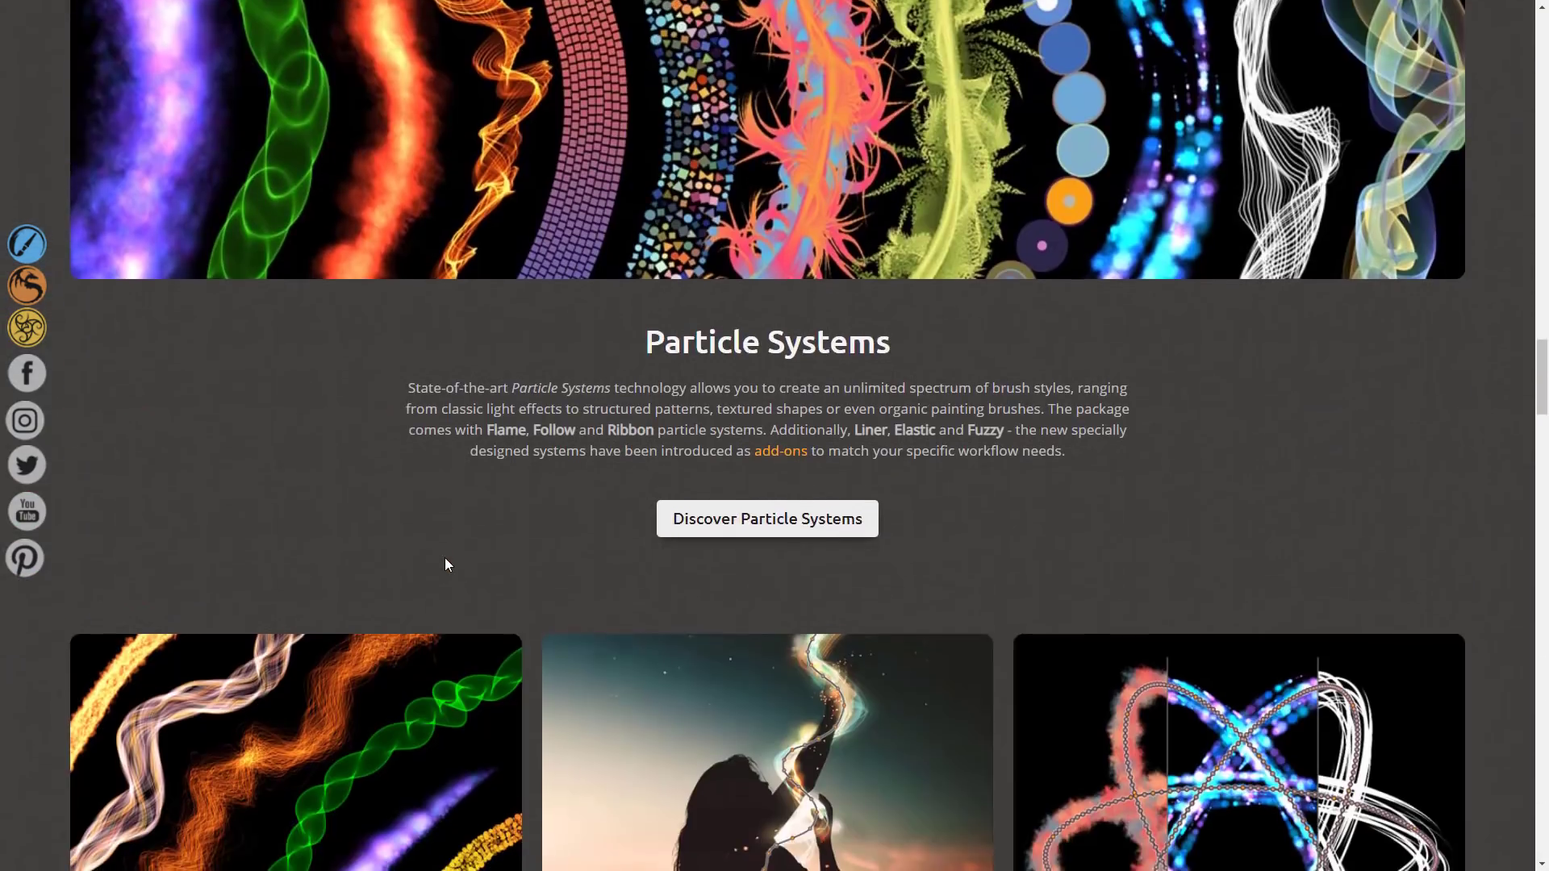
scroll(445, 563, "down", 10)
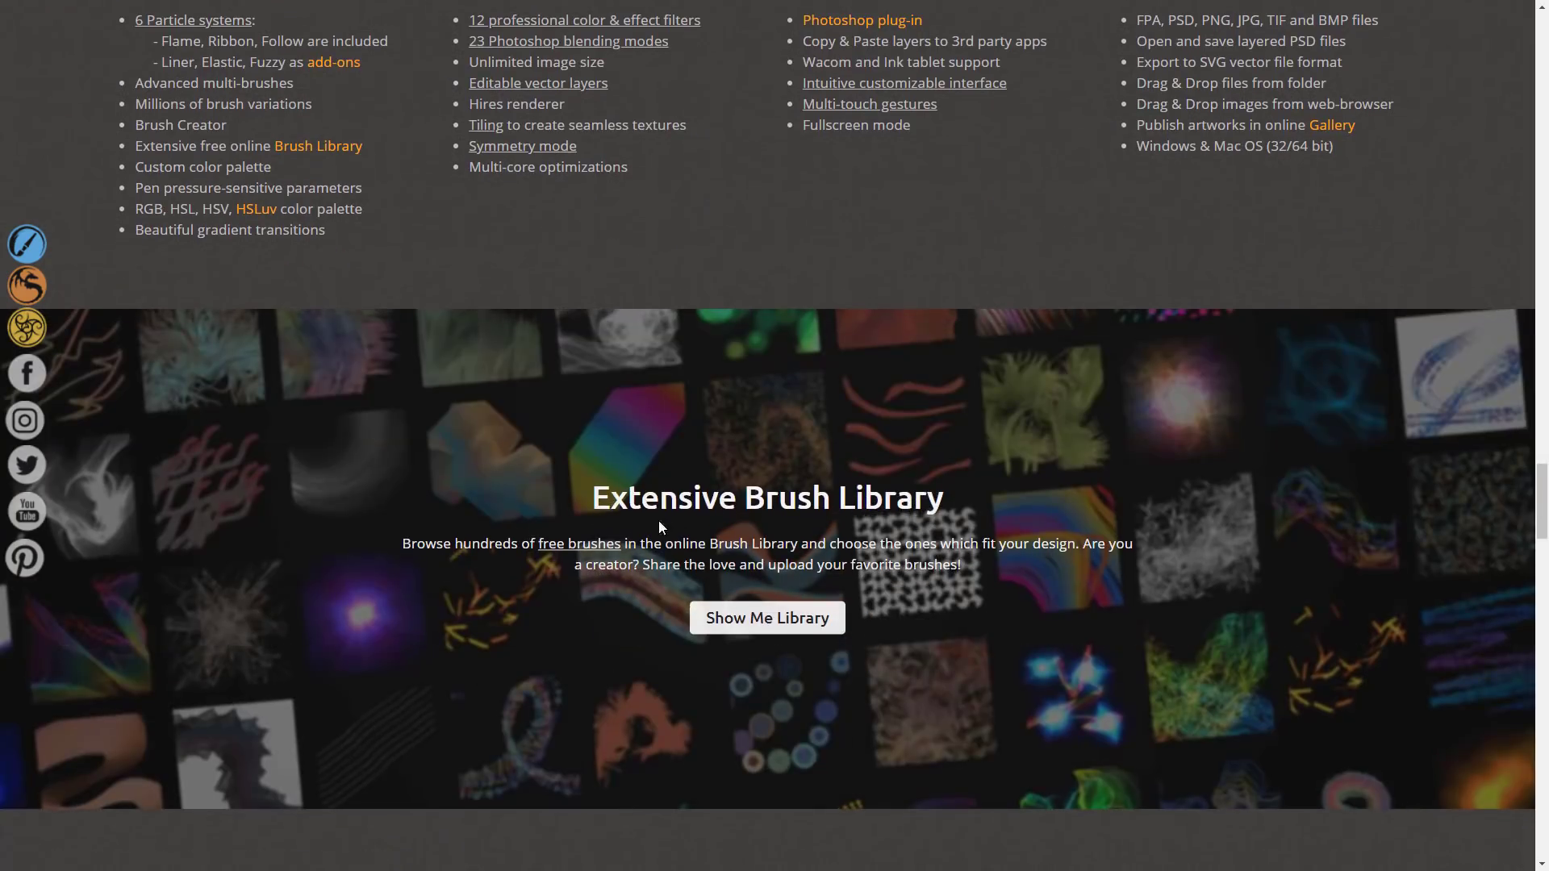
mouse_move(578, 548)
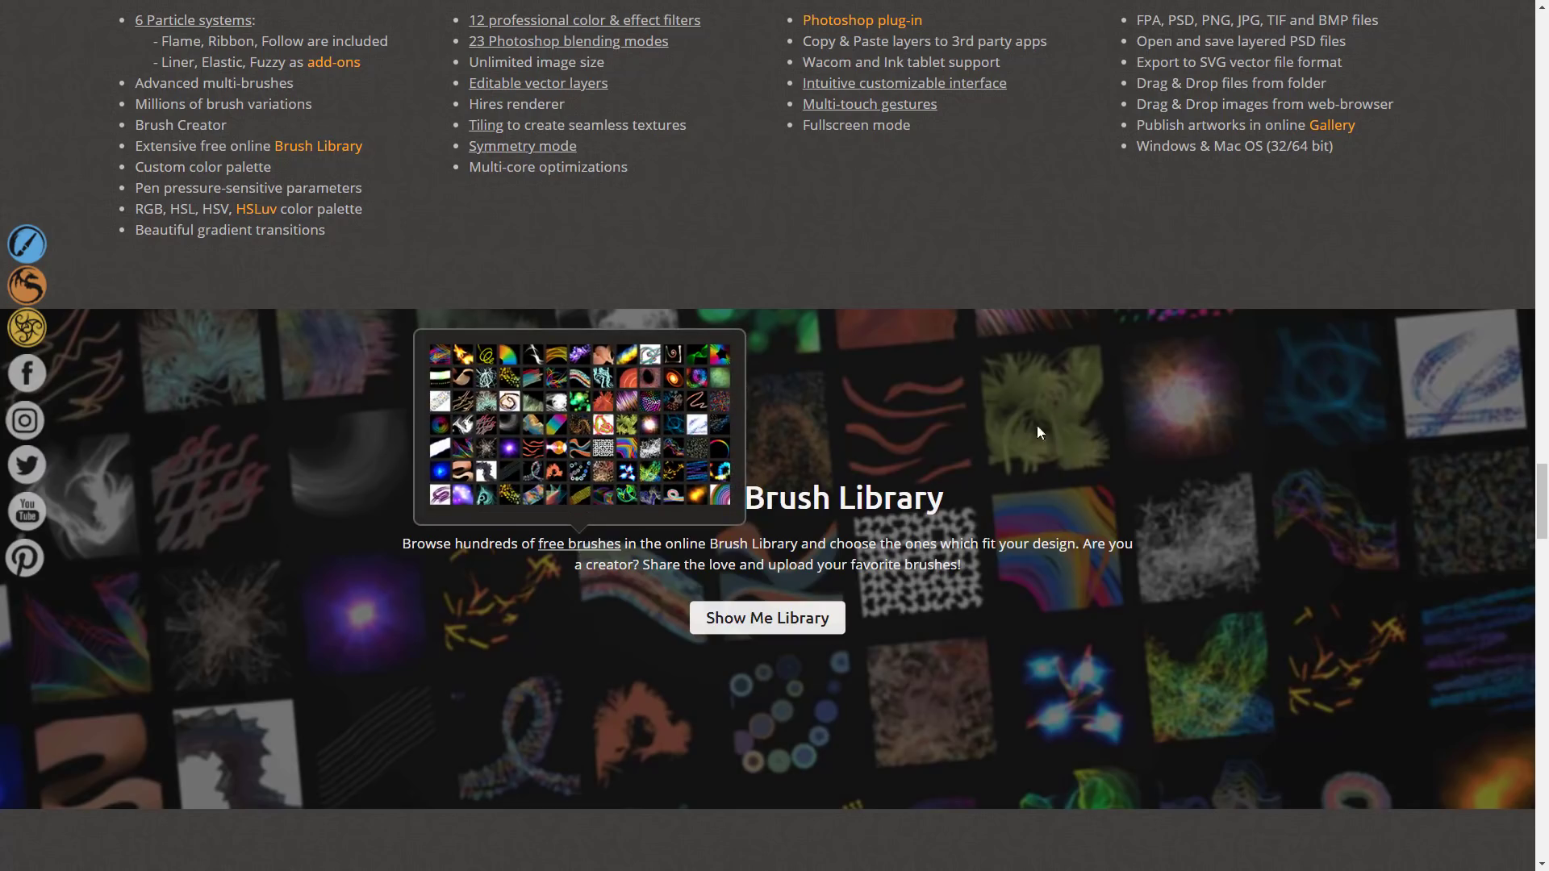
scroll(972, 447, "up", 10)
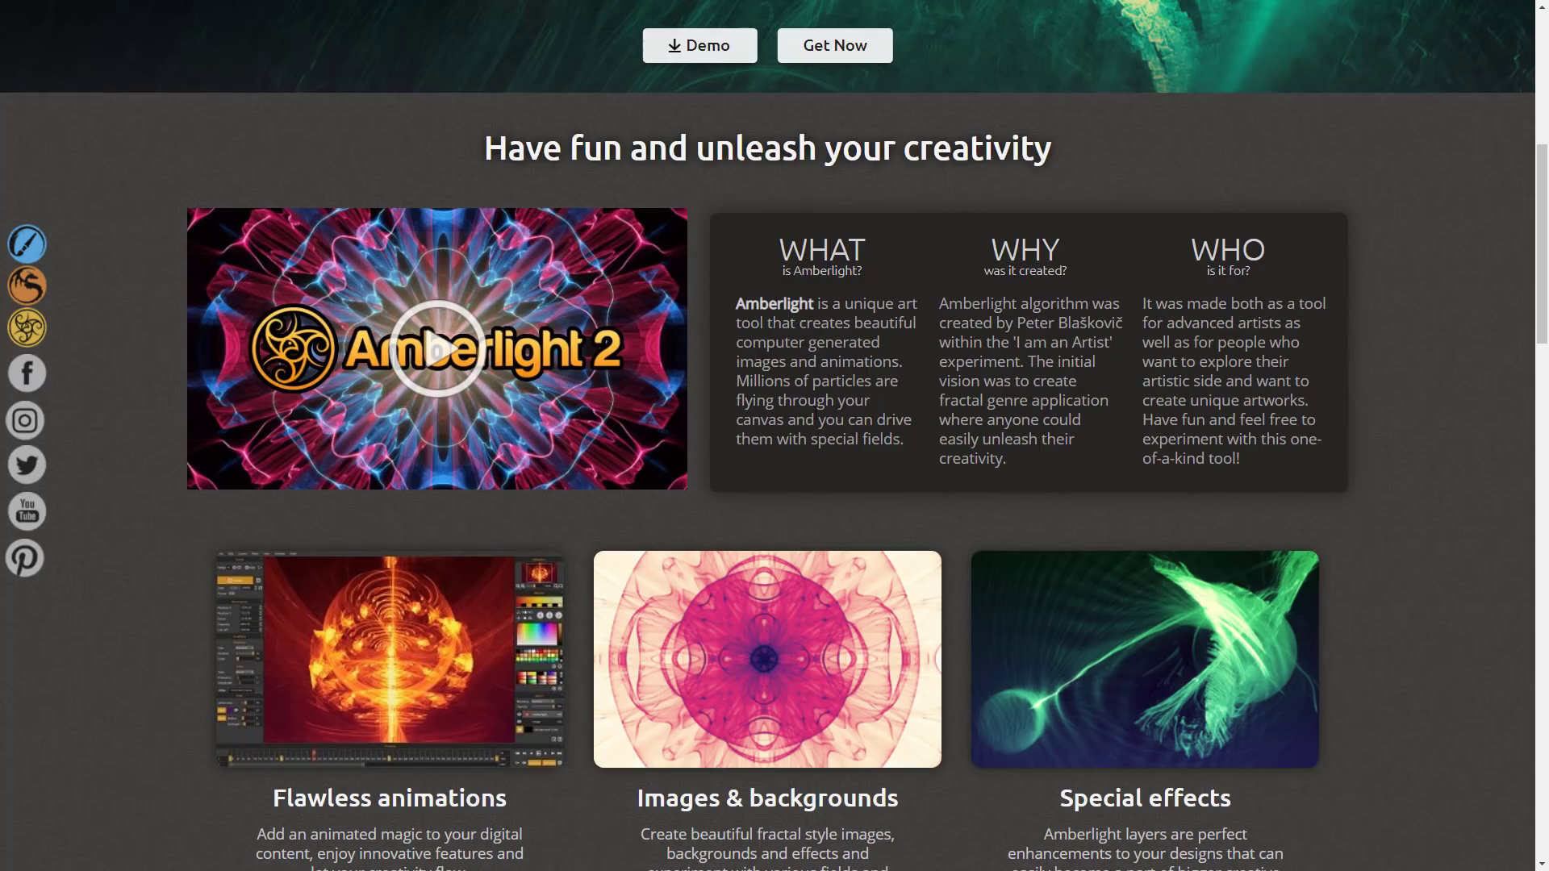
Scroll the Amberlight 2 page across its feature lists and $89.99 price box
scroll(402, 272, "down", 5)
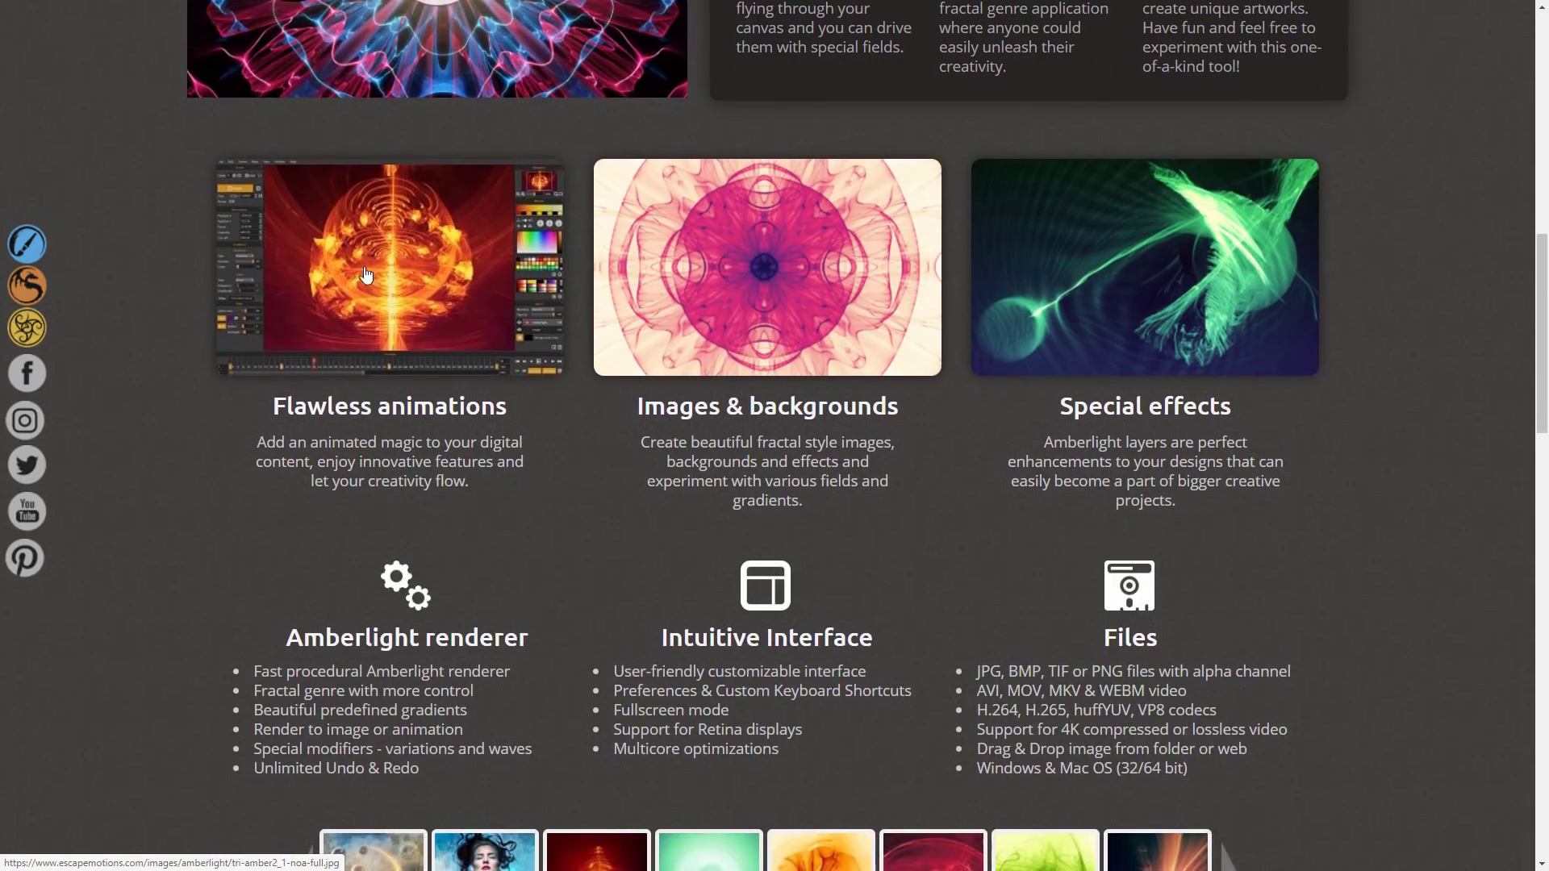
scroll(401, 272, "down", 4)
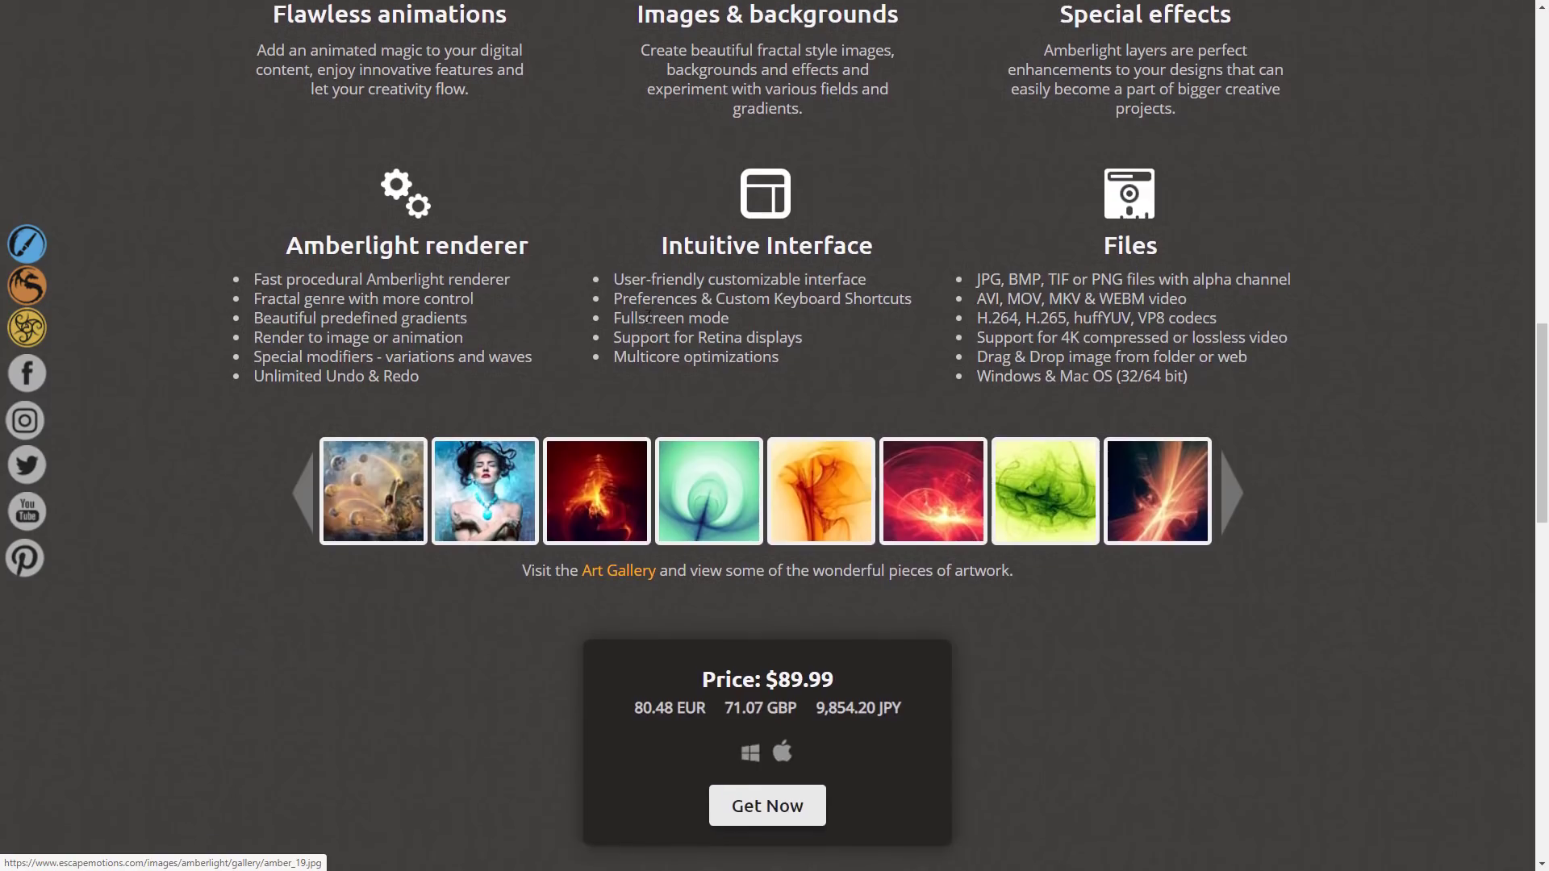
scroll(647, 317, "up", 2)
scroll(648, 317, "up", 3)
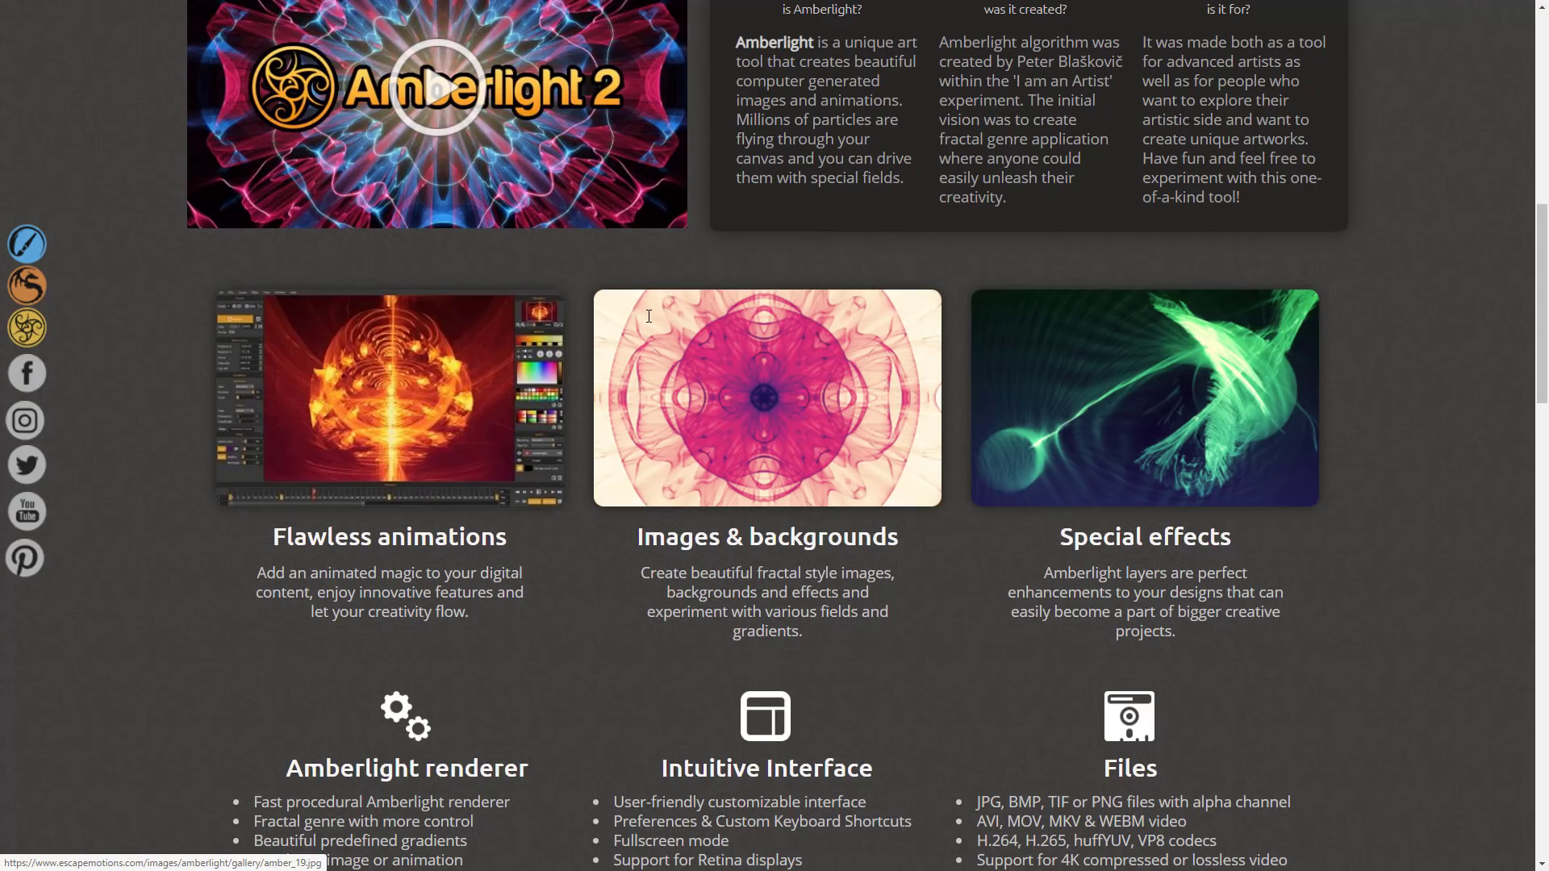
scroll(889, 287, "up", 3)
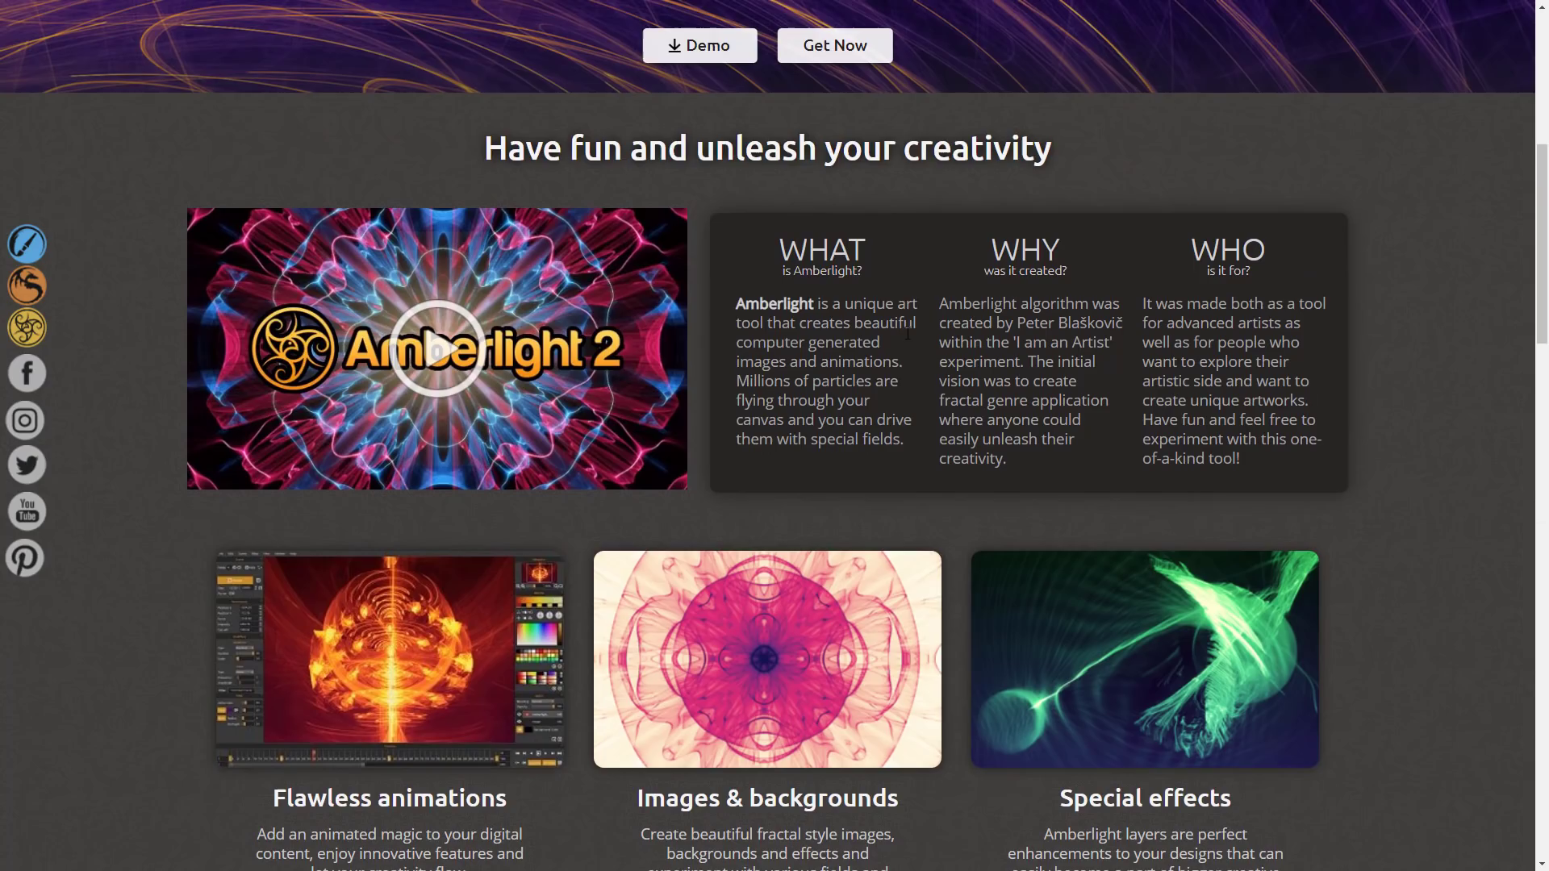
scroll(1187, 184, "down", 6)
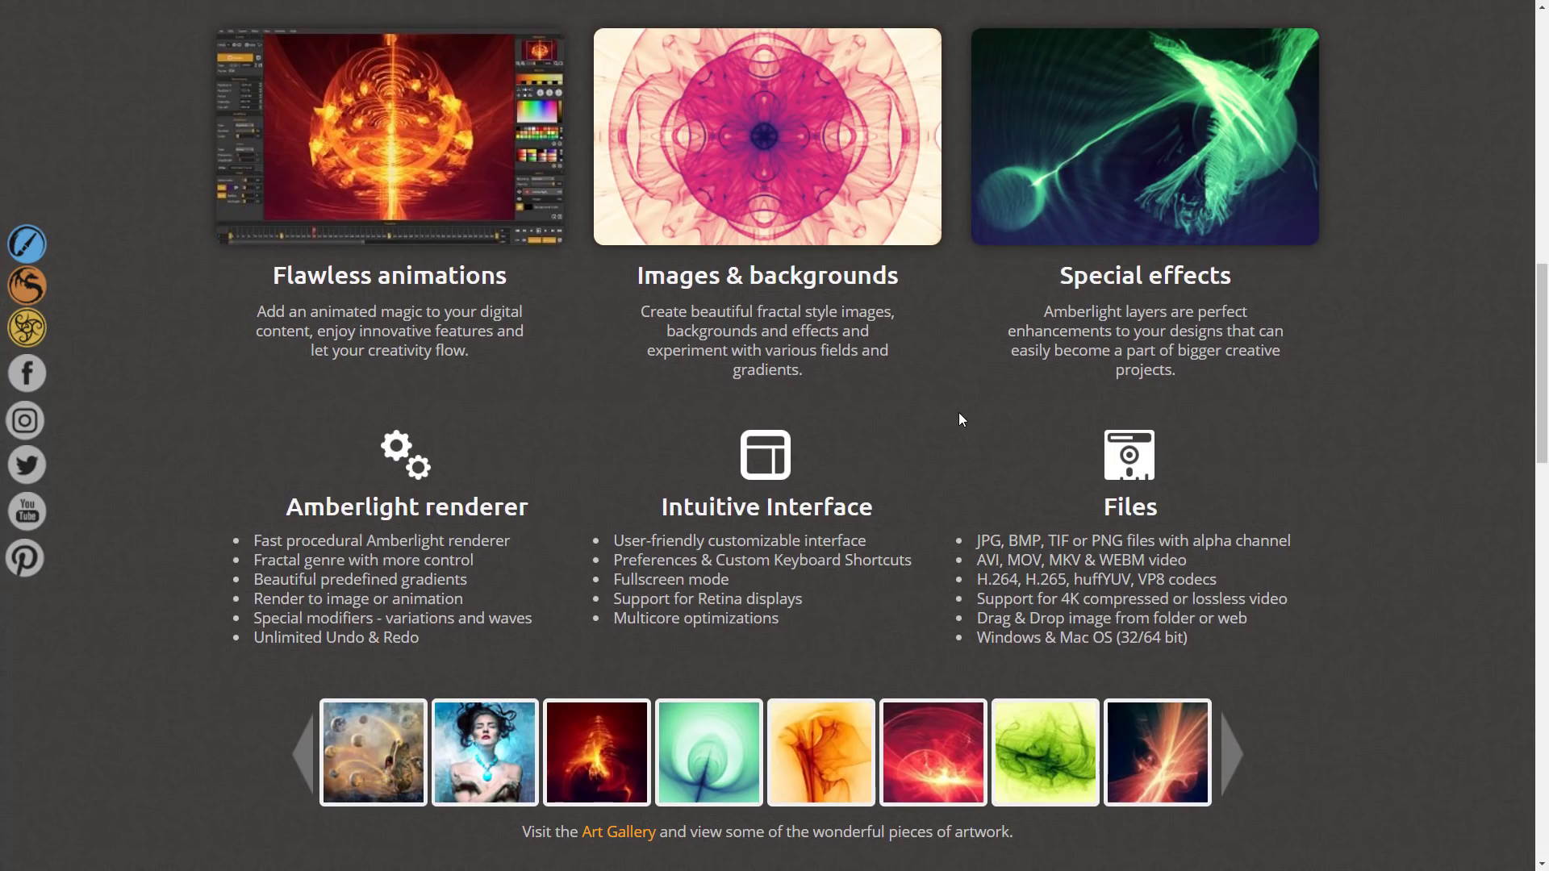
scroll(860, 419, "down", 3)
scroll(860, 423, "up", 3)
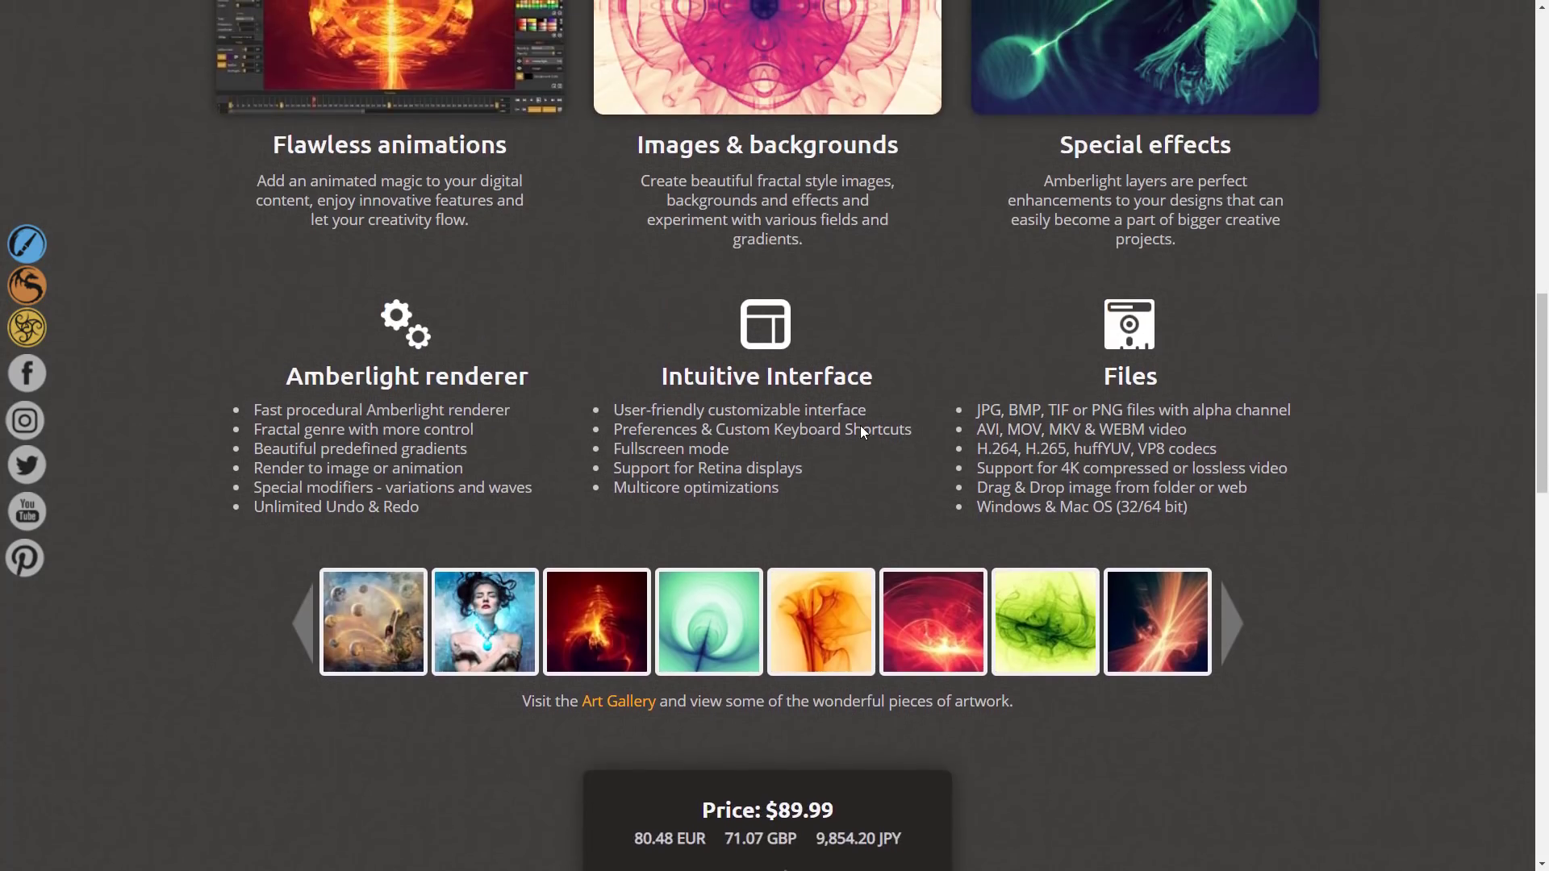
scroll(862, 425, "up", 8)
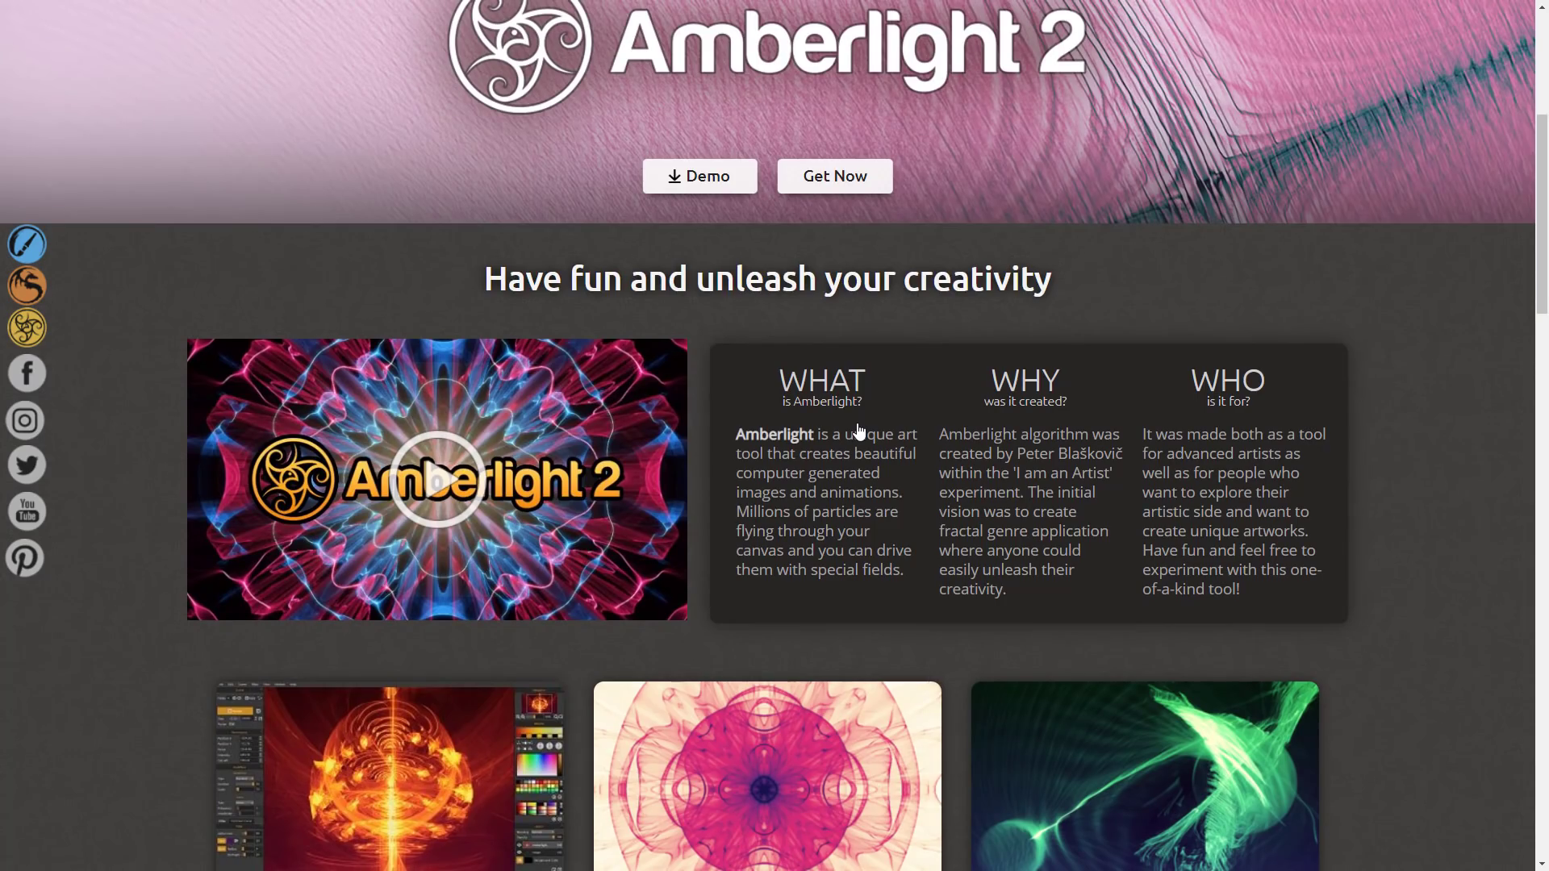
scroll(860, 433, "down", 10)
Read Inspirit's FEATURES list and gallery, then go back to the Shop Applications listing
scroll(1243, 466, "up", 15)
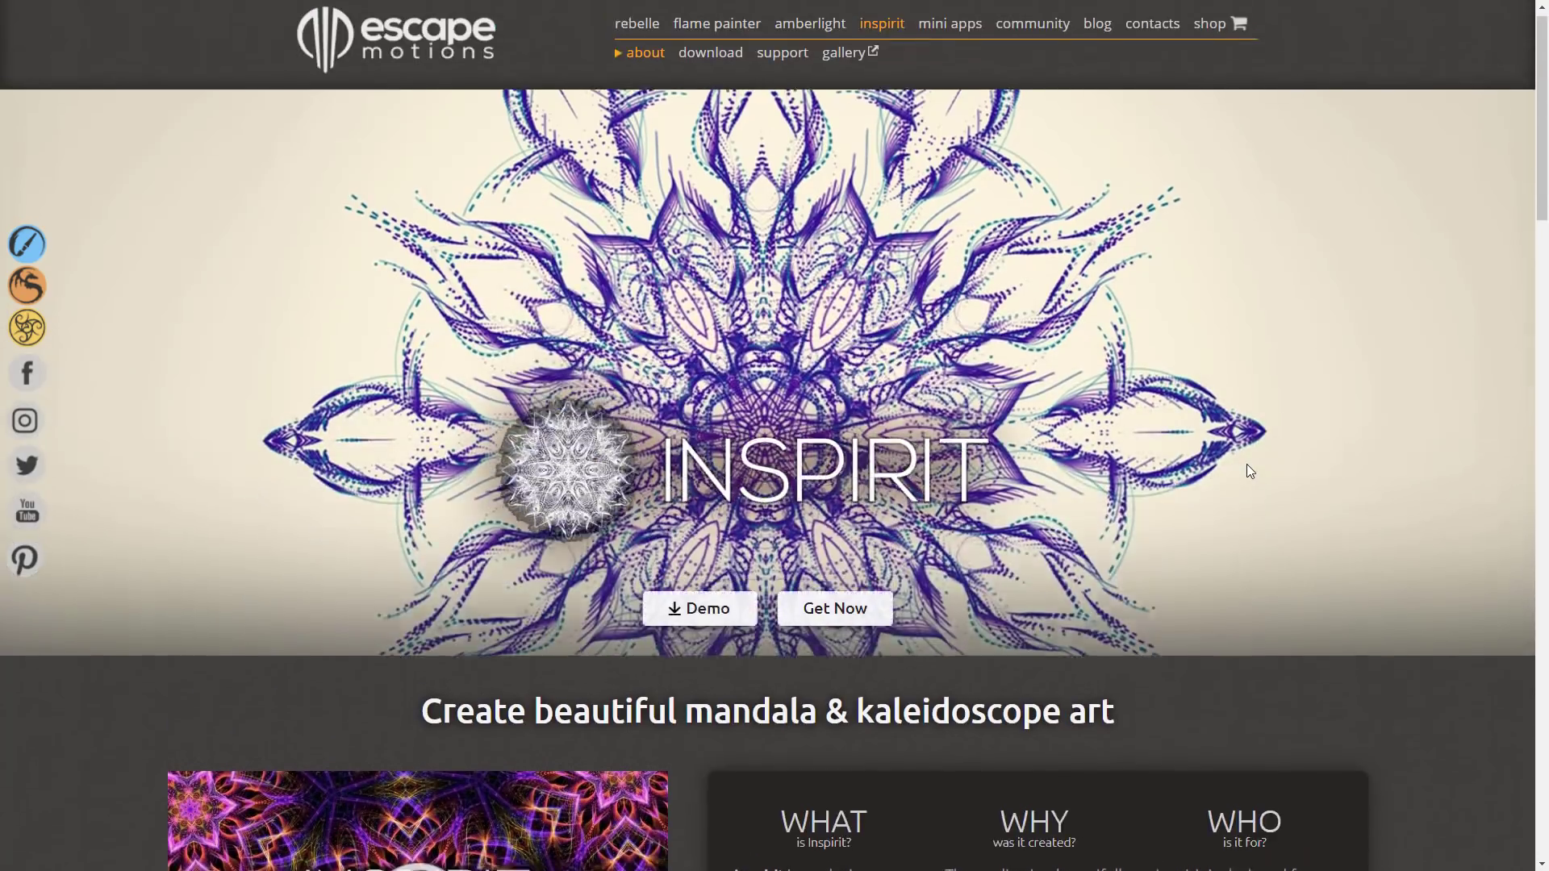
scroll(1199, 457, "down", 2)
scroll(1004, 411, "down", 3)
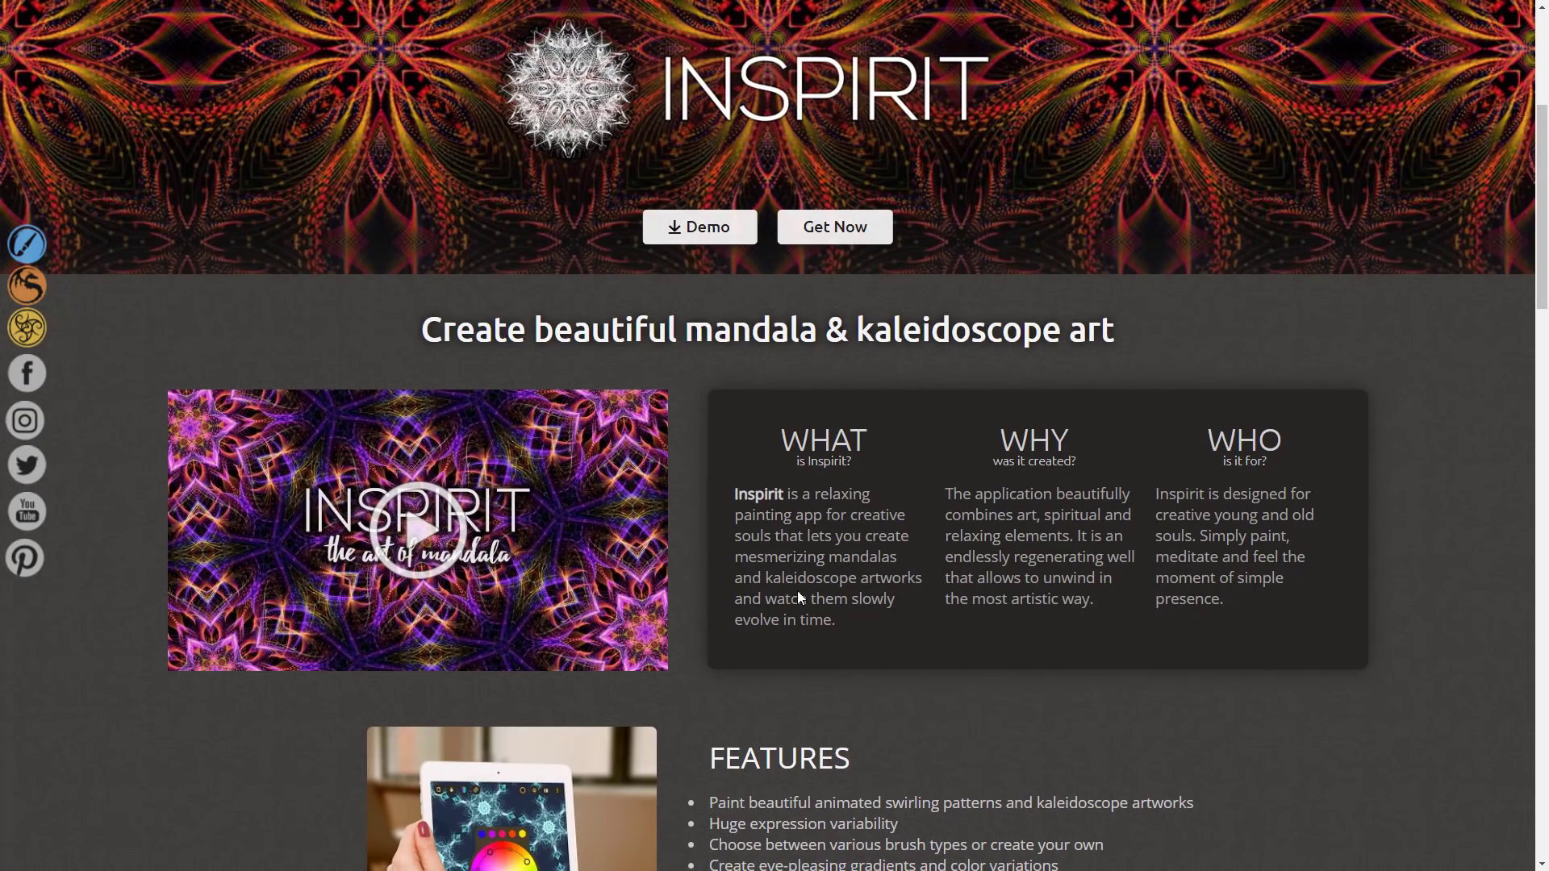
scroll(916, 594, "down", 5)
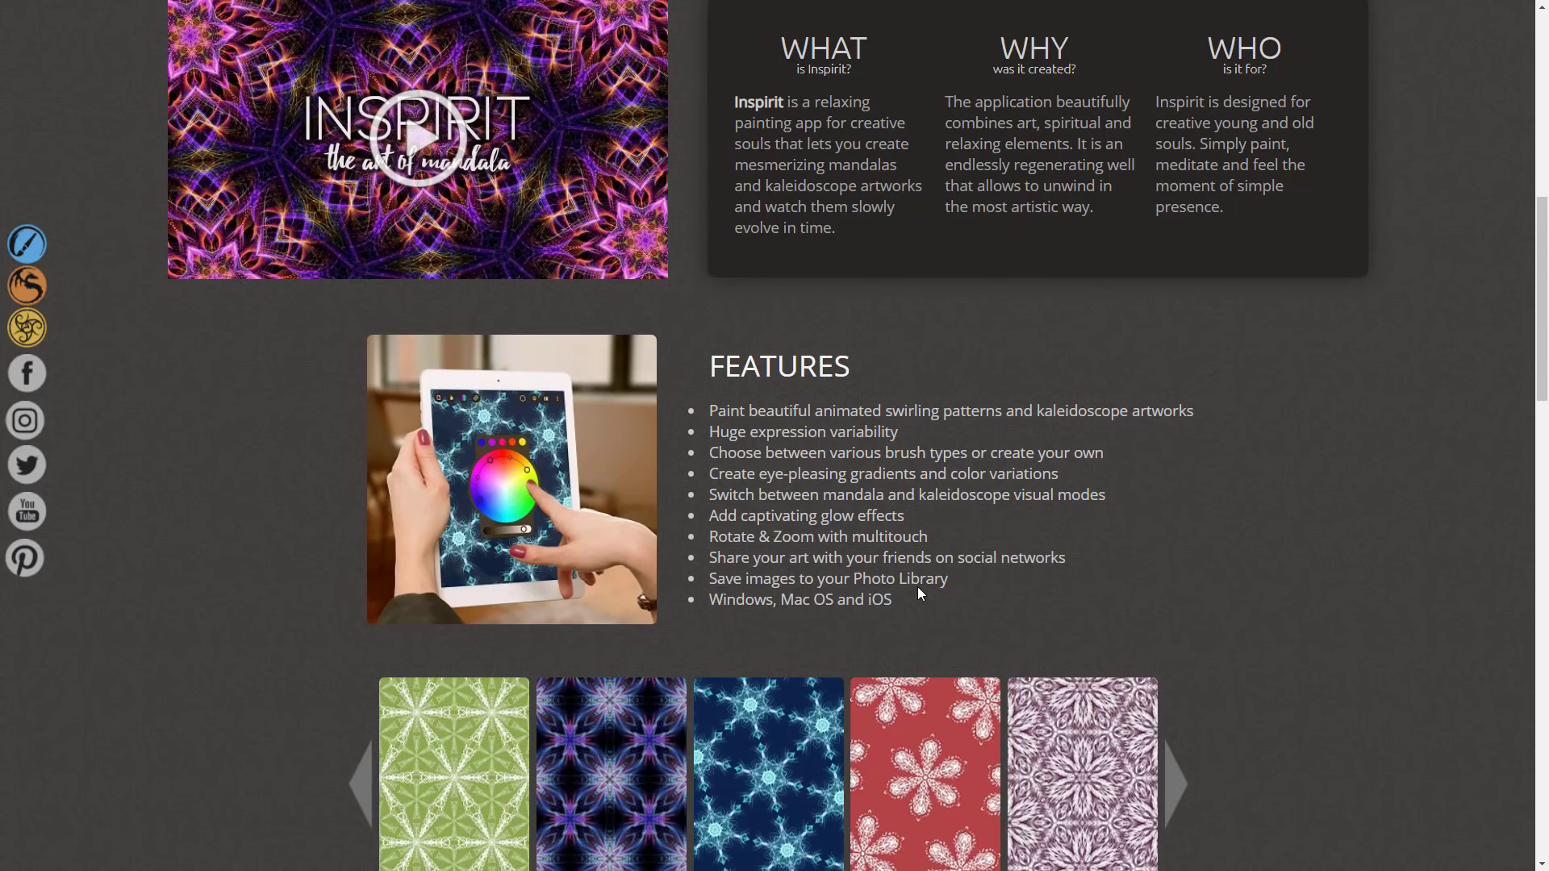
key("alt+Left")
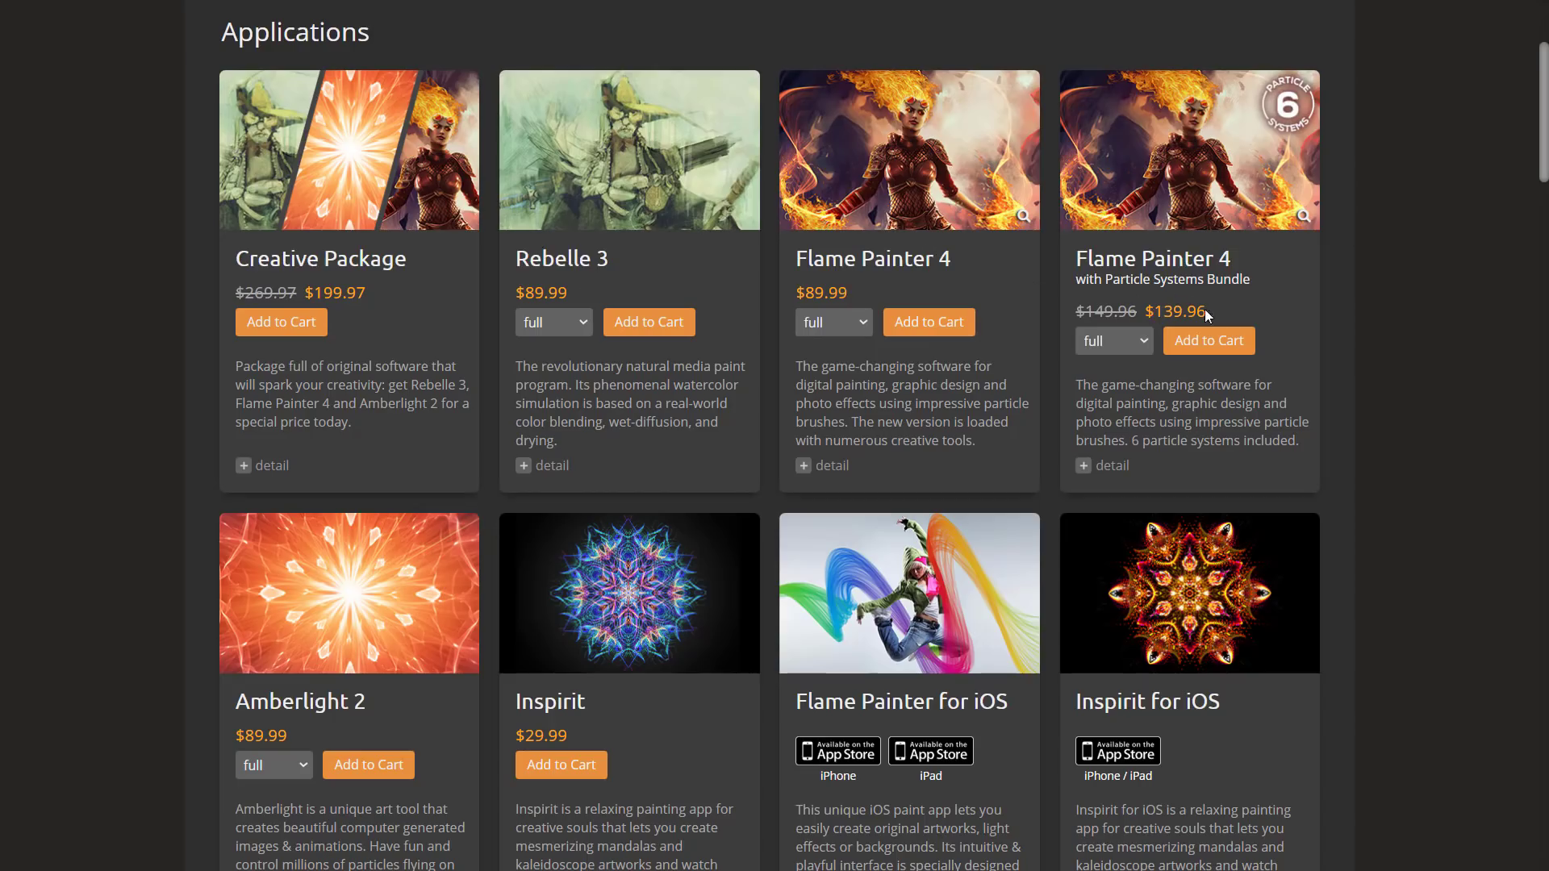
Compare Shop Applications prices, including Rebelle 3 and Flame Painter 4 at $89.99 each
scroll(1108, 406, "down", 2)
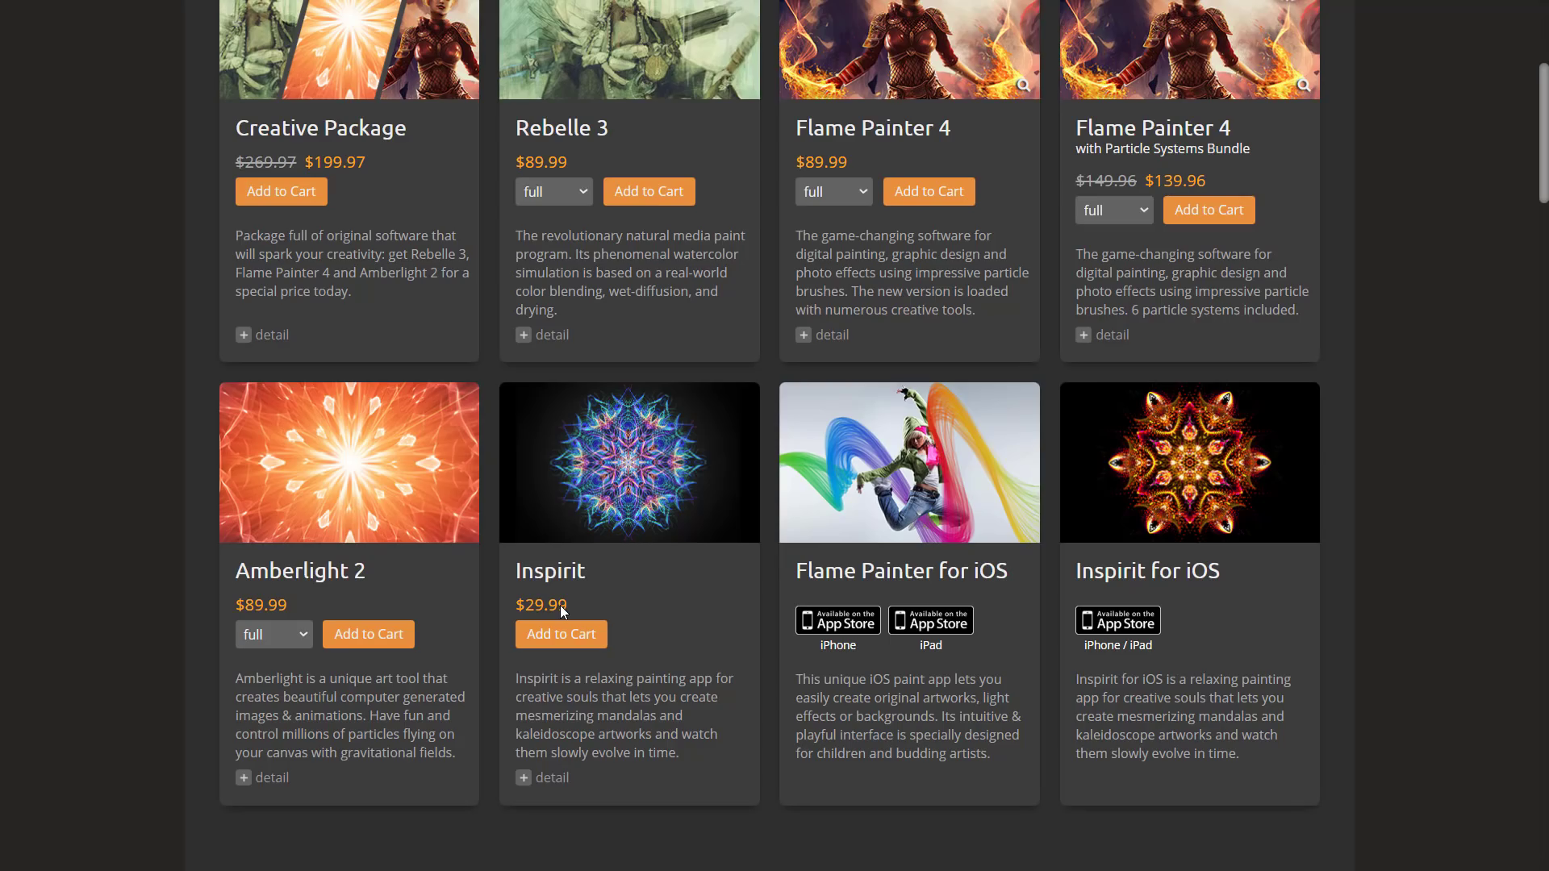
scroll(704, 580, "down", 8)
scroll(703, 579, "up", 13)
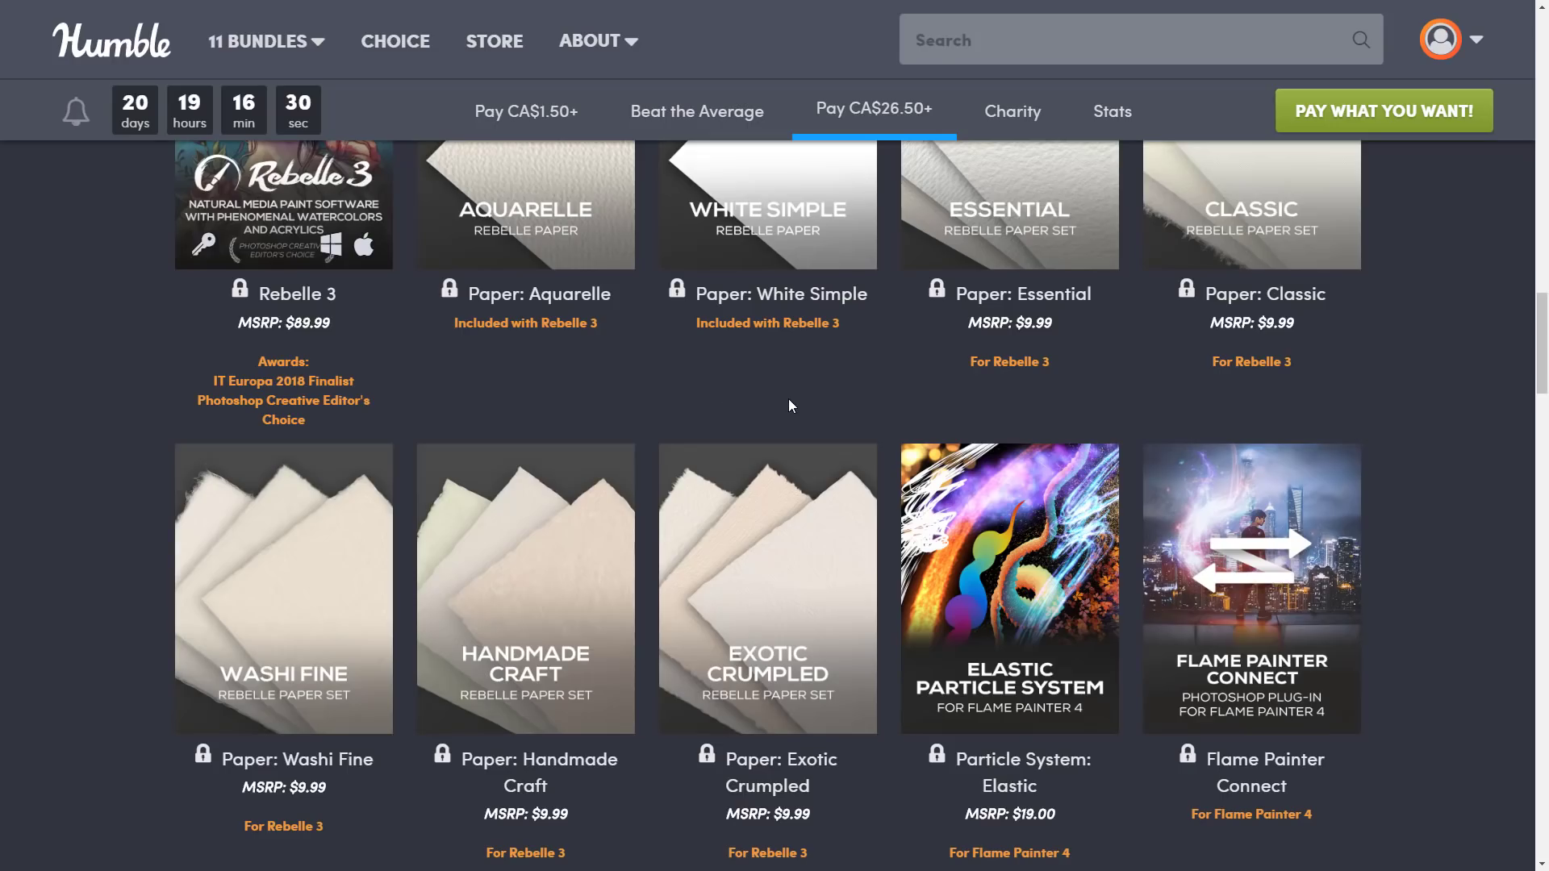
Scroll the bundle page up to the Pay CA$1.50 tier unlocking Inspirit (MSRP $29.99)
scroll(790, 405, "down", 5)
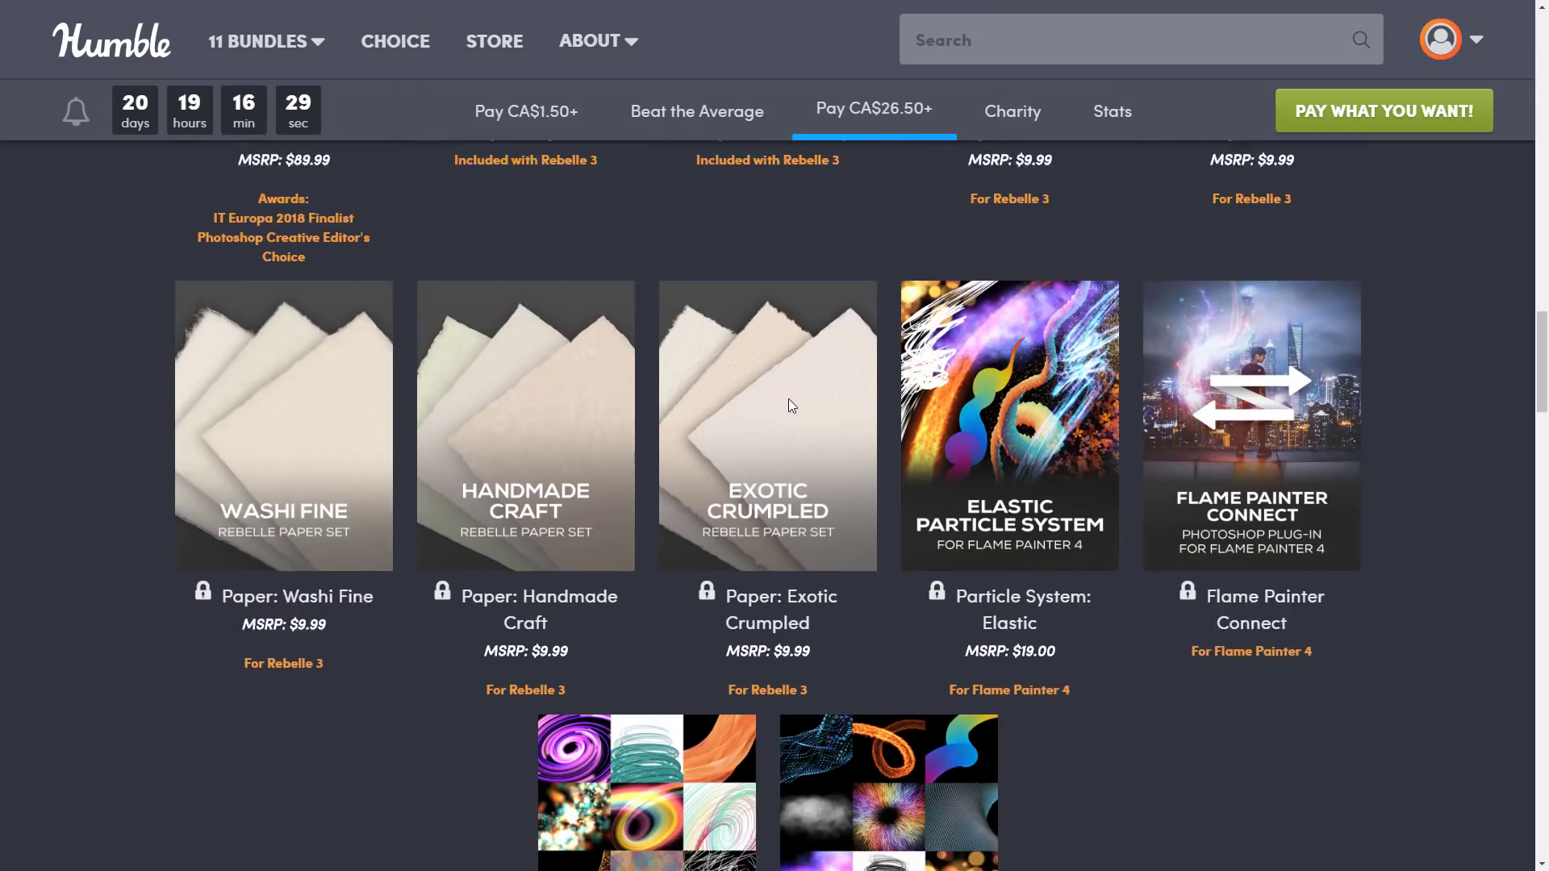
scroll(789, 413, "down", 3)
scroll(1010, 519, "up", 5)
scroll(1076, 535, "up", 17)
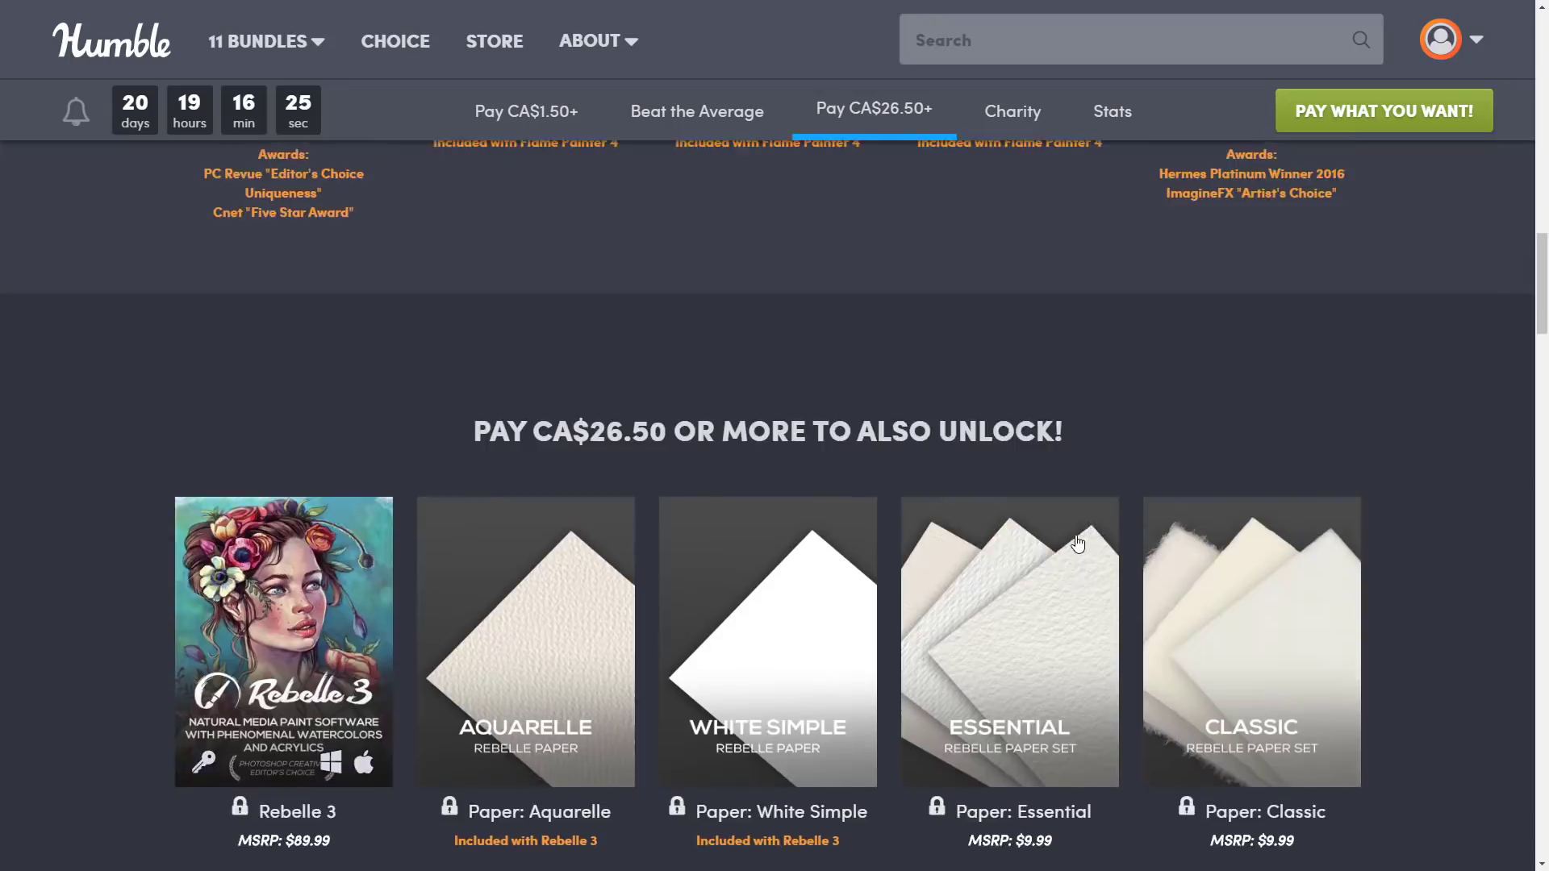
scroll(936, 565, "up", 10)
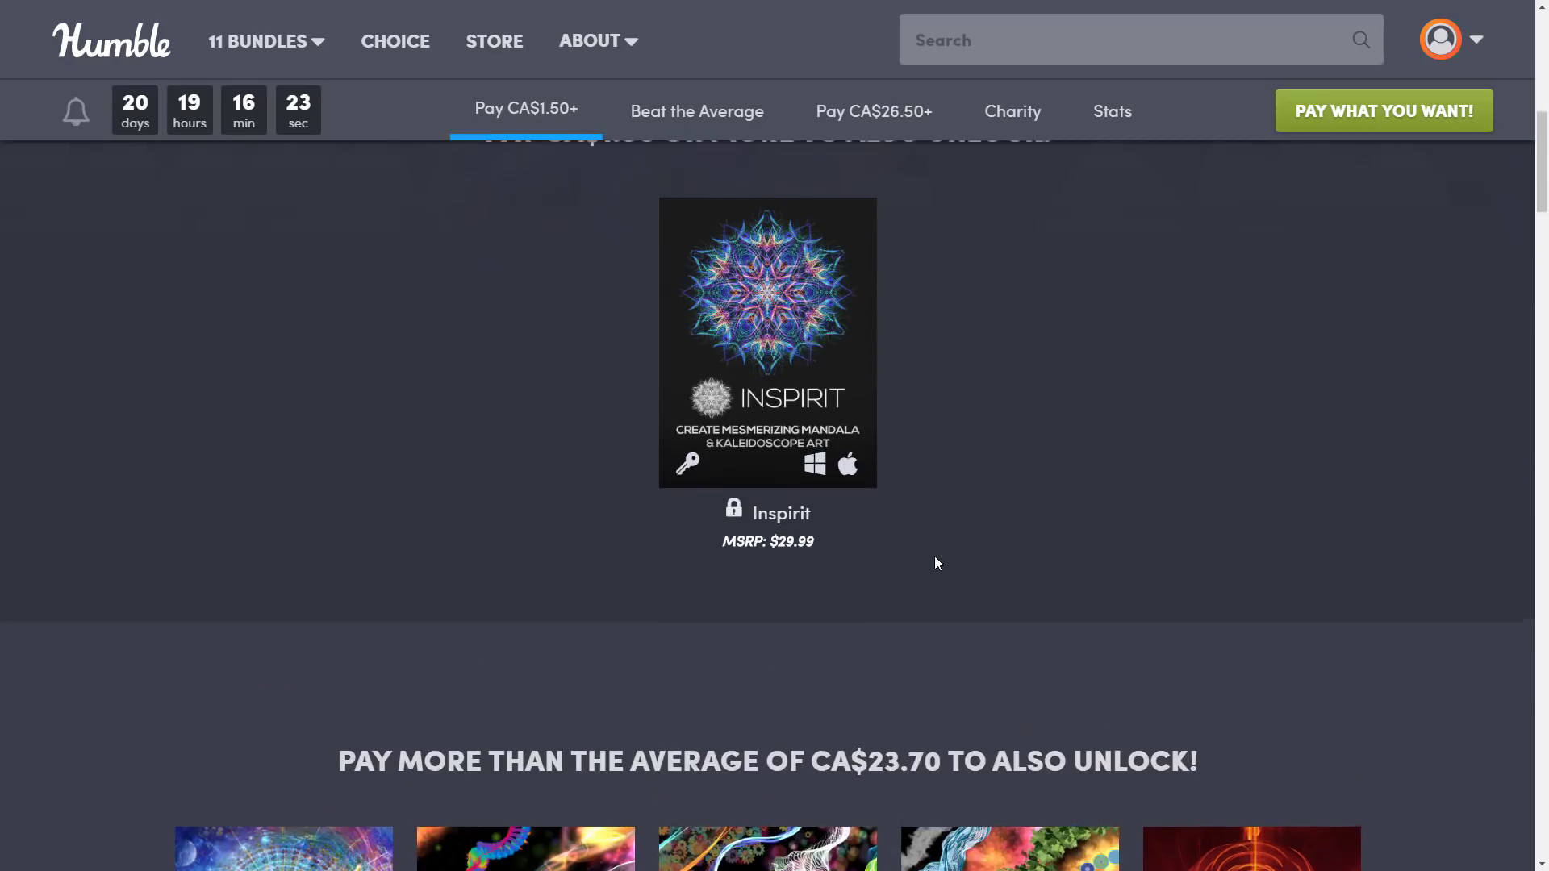
scroll(945, 578, "down", 3)
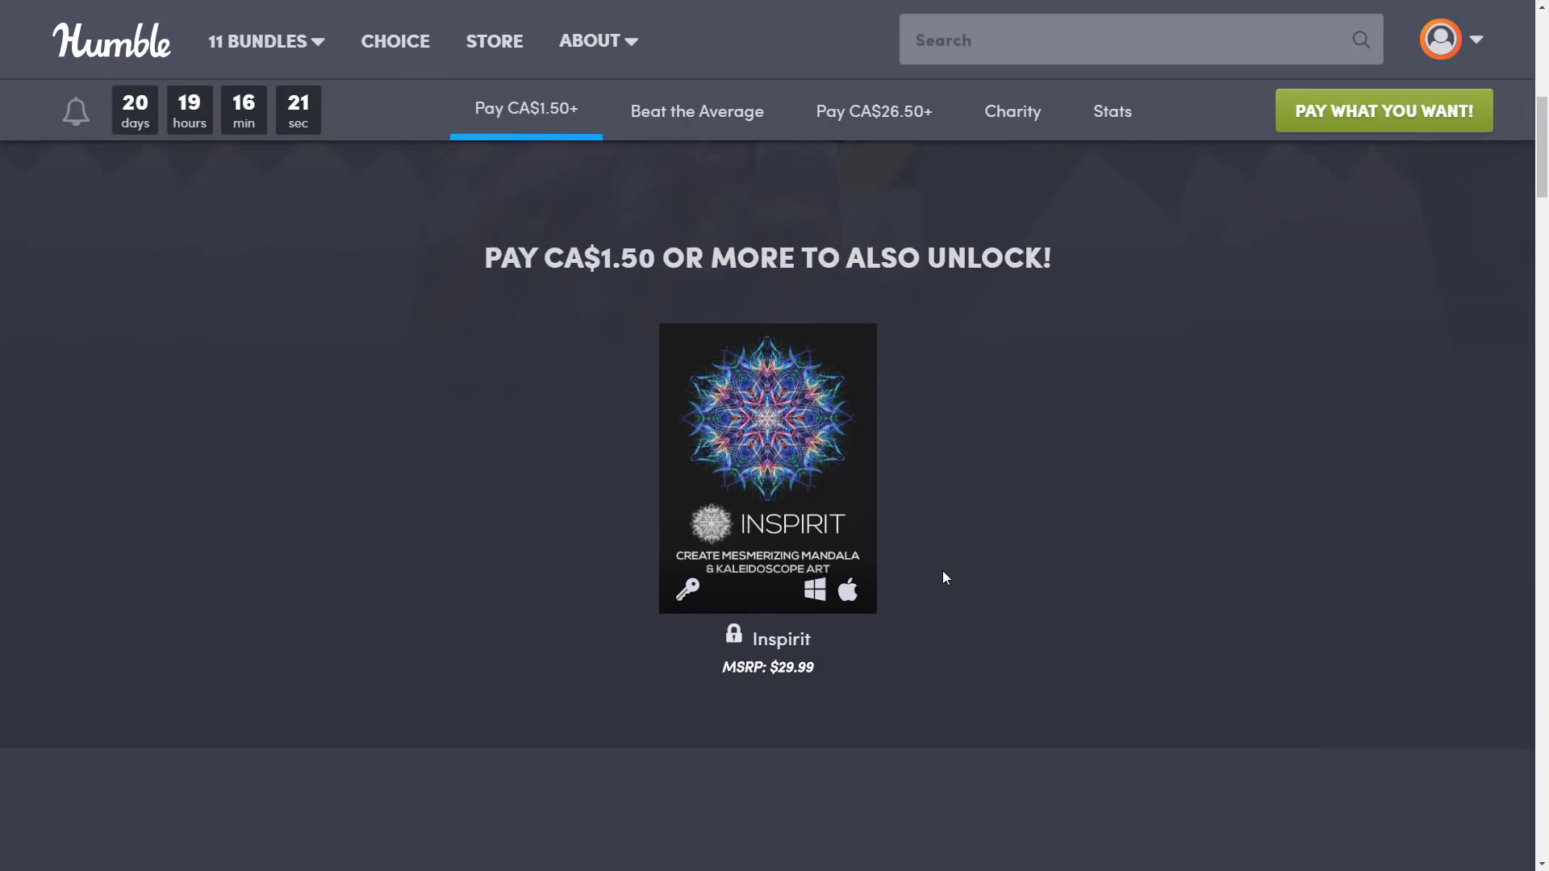